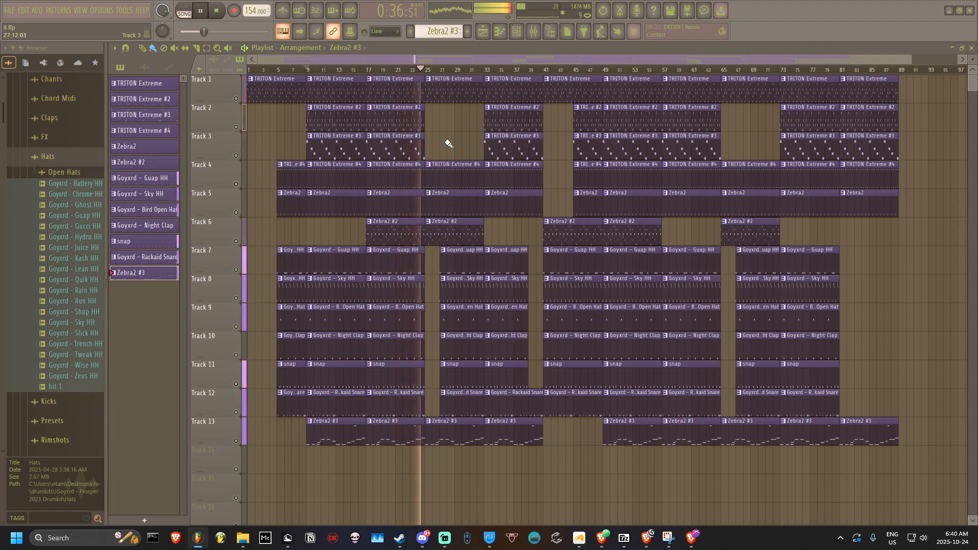
Step: Stop the song and open the first TRITON Extreme clip on Track 1 in the piano roll
{"action": "key", "text": "space"}
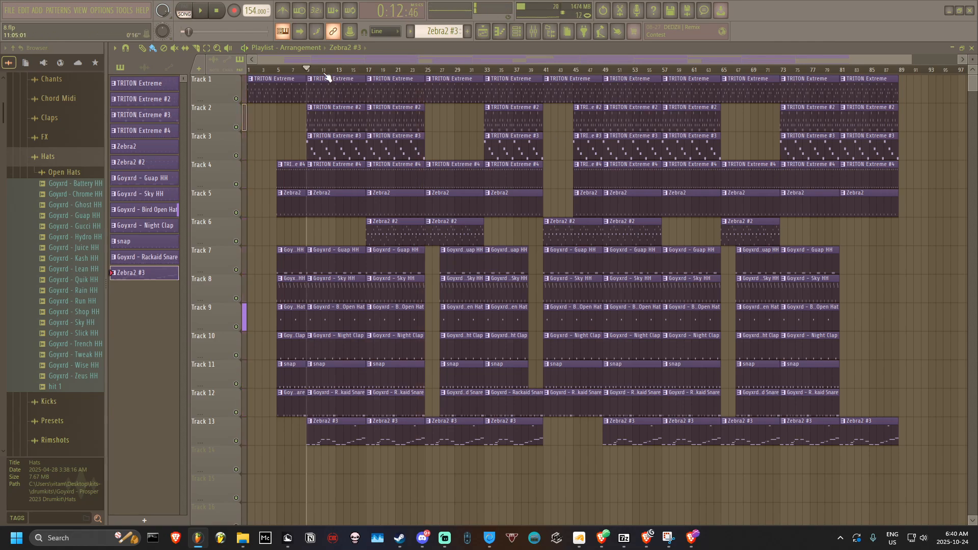
{"action": "double_click", "coordinate": [267, 94]}
{"action": "scroll", "coordinate": [531, 340], "scroll_direction": "up", "scroll_amount": 5}
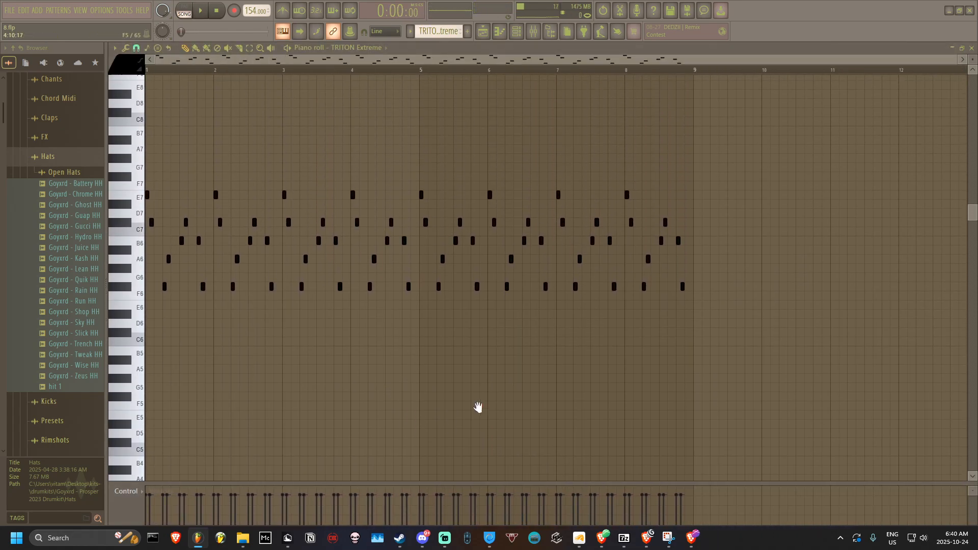
Step: Check mixer Insert 1 and view the program browser of the TRITON Extreme channel's instrument
{"action": "left_click", "coordinate": [534, 31]}
{"action": "left_click", "coordinate": [314, 265]}
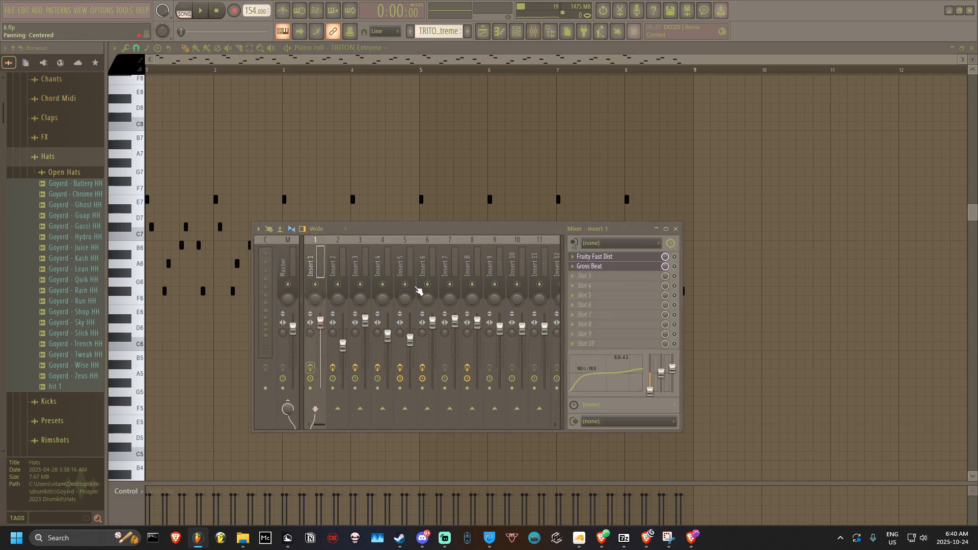
{"action": "left_click", "coordinate": [517, 31]}
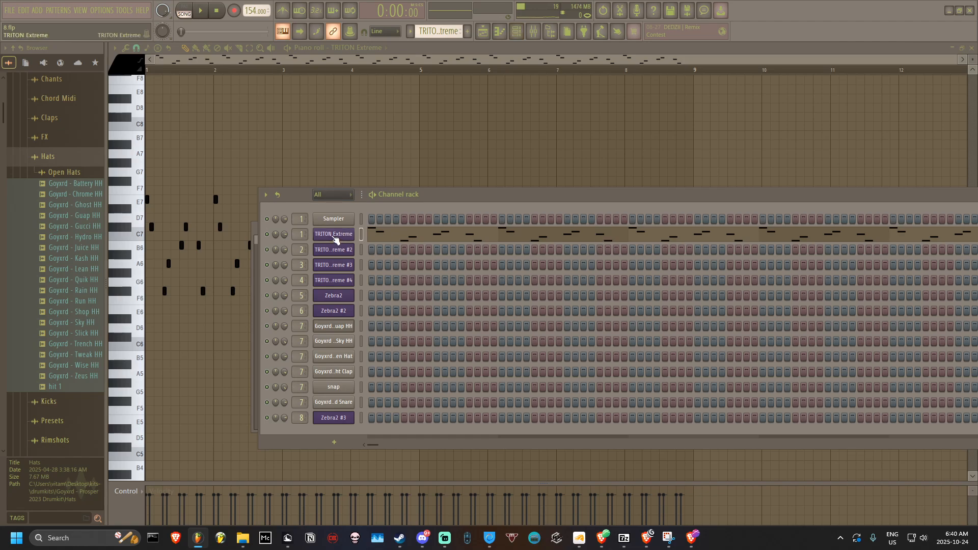
{"action": "left_click", "coordinate": [334, 235]}
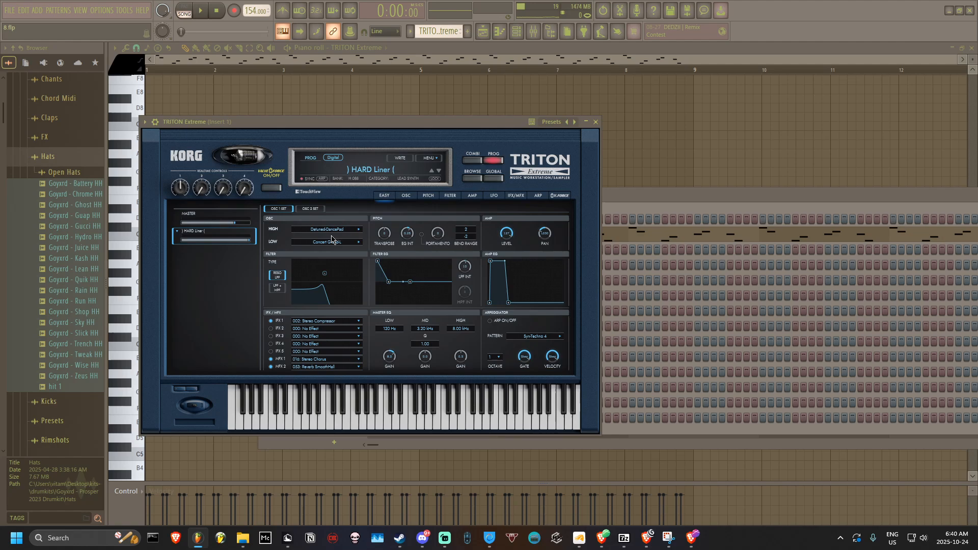
{"action": "left_click", "coordinate": [352, 175]}
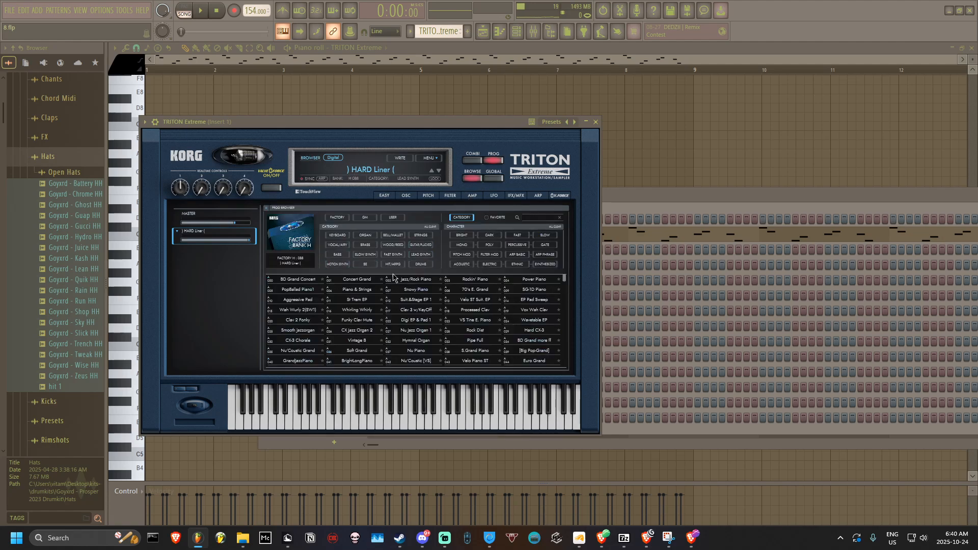
{"action": "left_click", "coordinate": [728, 149]}
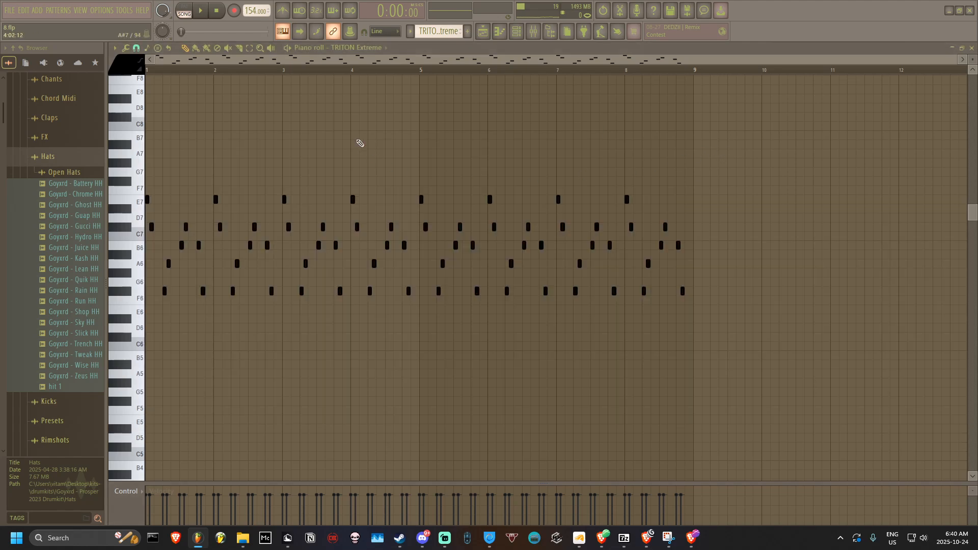
Step: Set playback to pattern mode and audition the TRITON Extreme melody from its start twice
{"action": "scroll", "coordinate": [360, 131], "scroll_direction": "up", "scroll_amount": 1}
{"action": "left_click", "coordinate": [185, 10]}
{"action": "key", "text": "space"}
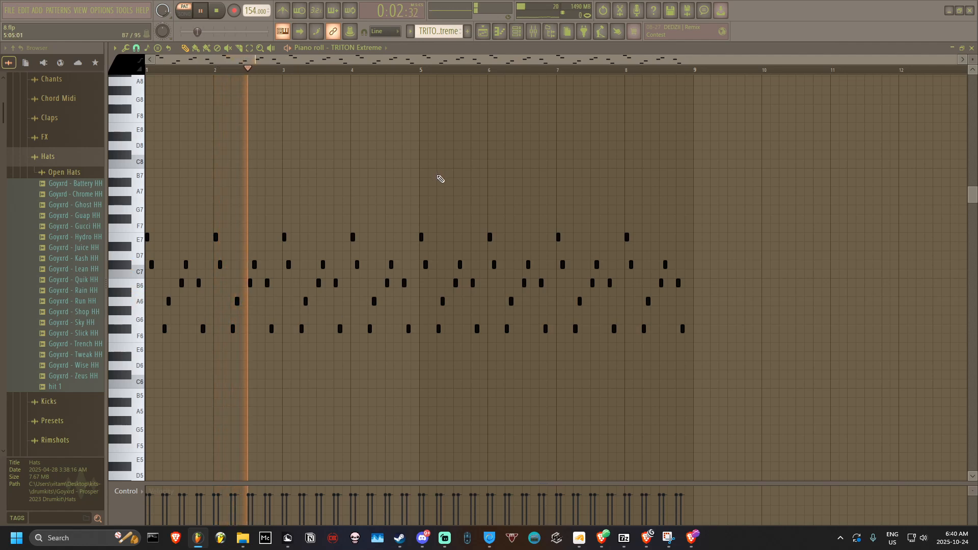
{"action": "key", "text": "space"}
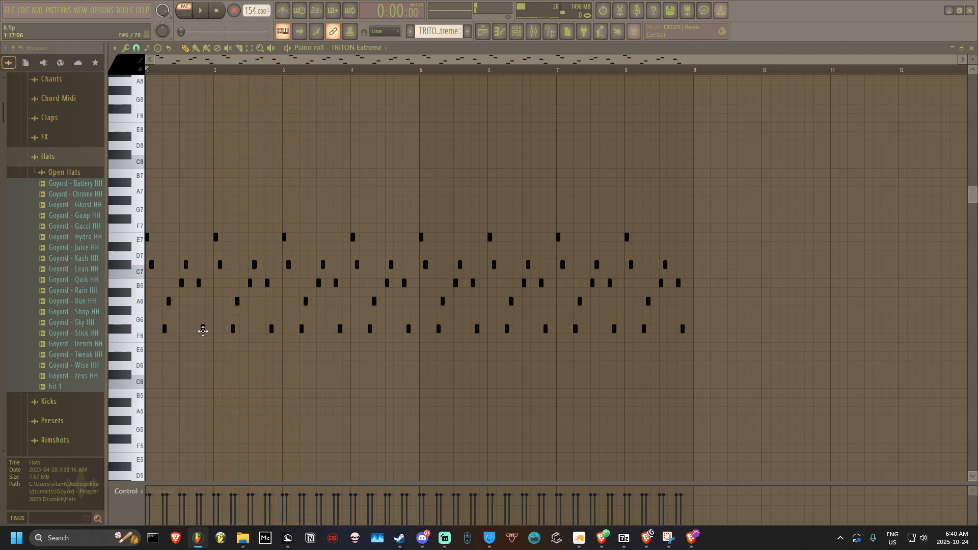
{"action": "left_click", "coordinate": [533, 31]}
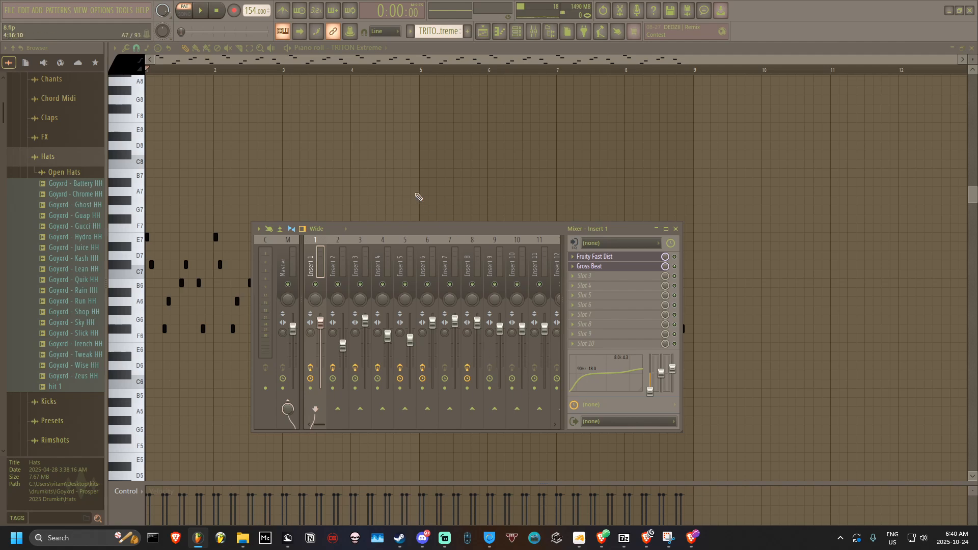
{"action": "key", "text": "F9"}
{"action": "key", "text": "space"}
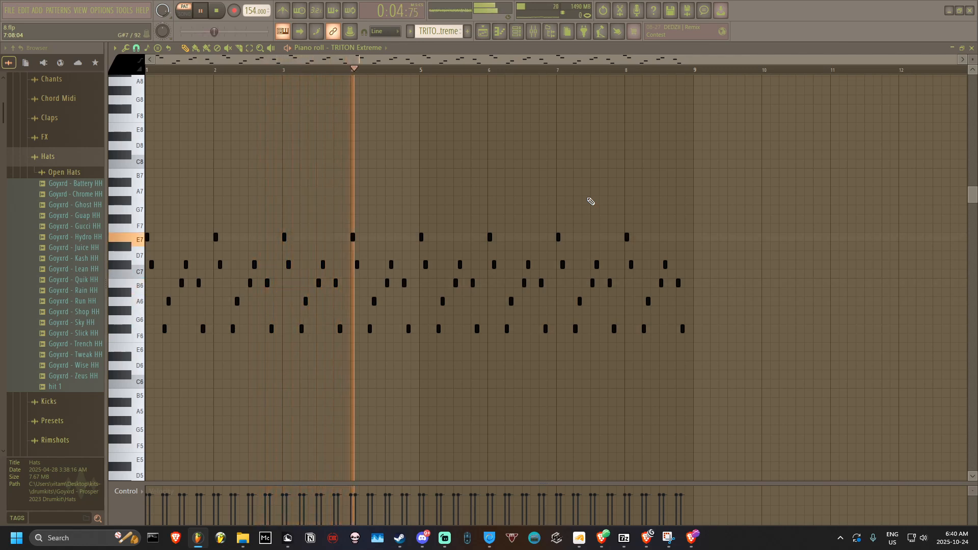
{"action": "key", "text": "space"}
Step: Inspect the Fruity Fast Dist settings on mixer Insert 1
{"action": "left_click", "coordinate": [534, 31]}
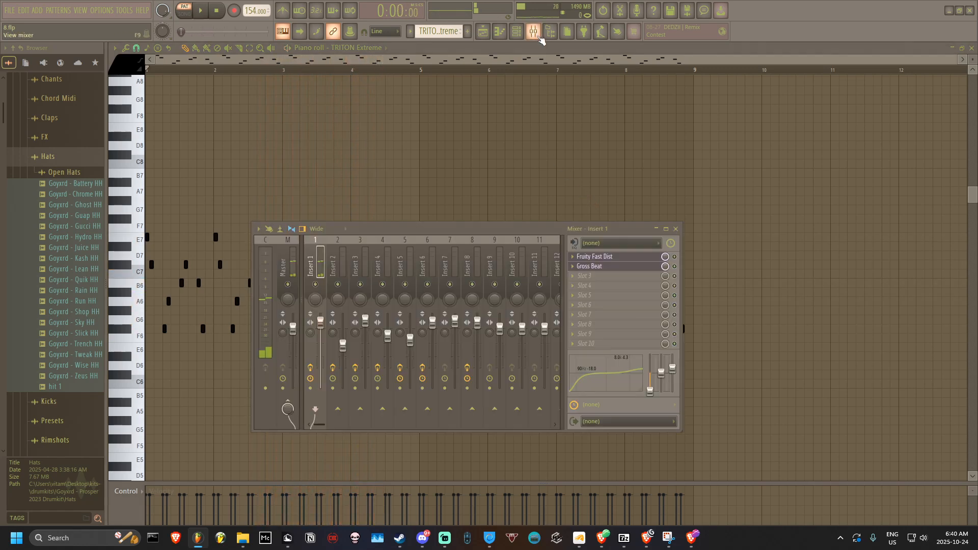
{"action": "left_click", "coordinate": [625, 257]}
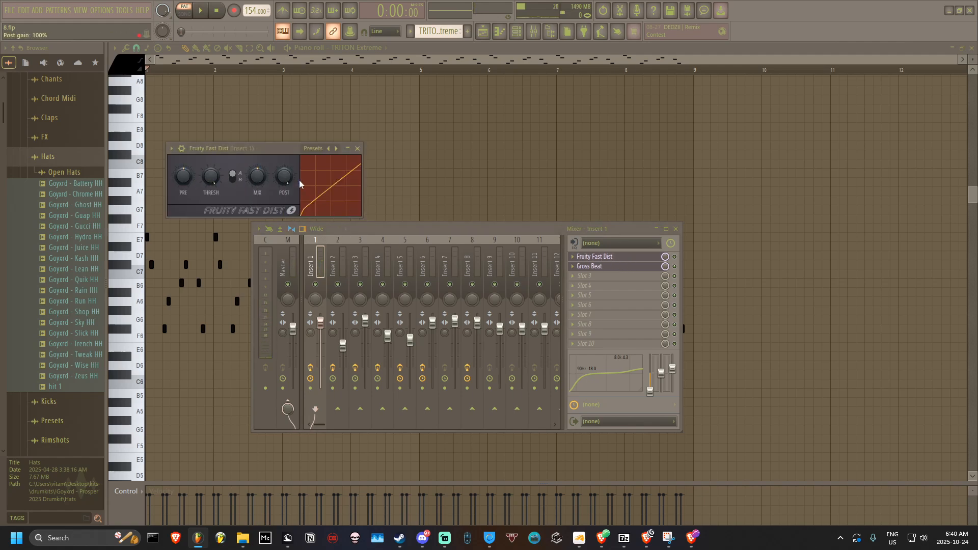
{"action": "left_click", "coordinate": [358, 149]}
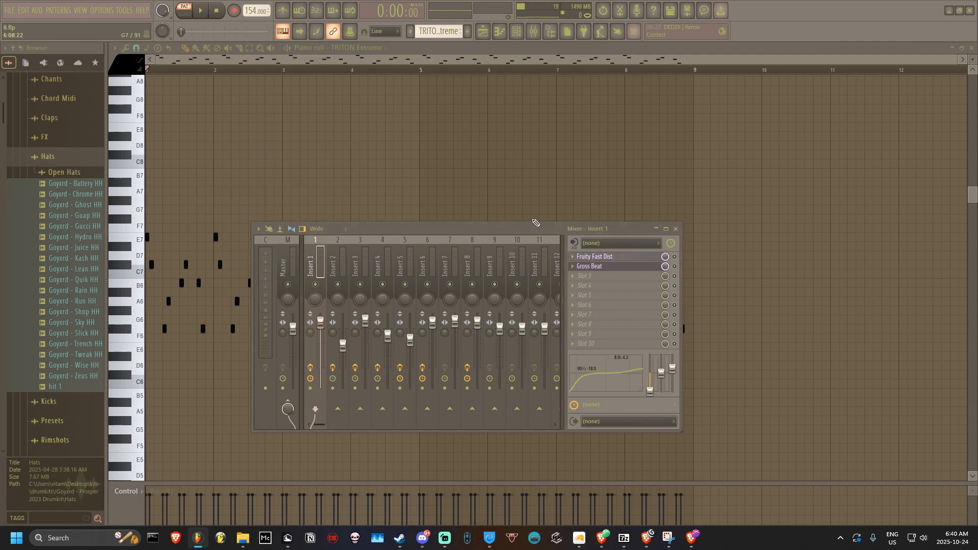
Step: Load the Patterns preset in Gross Beat on Insert 1 and use the Complex 1 time slot
{"action": "left_click", "coordinate": [596, 267]}
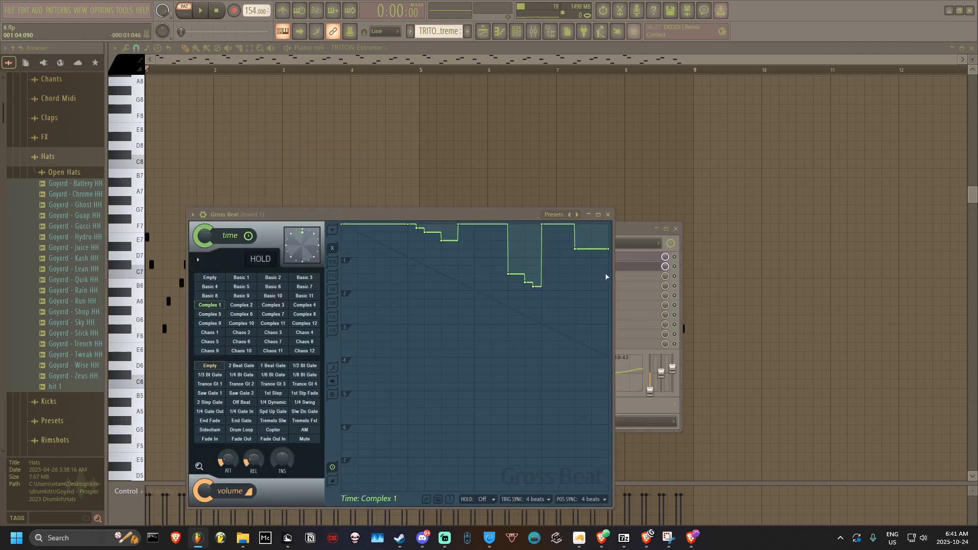
{"action": "left_click", "coordinate": [552, 215]}
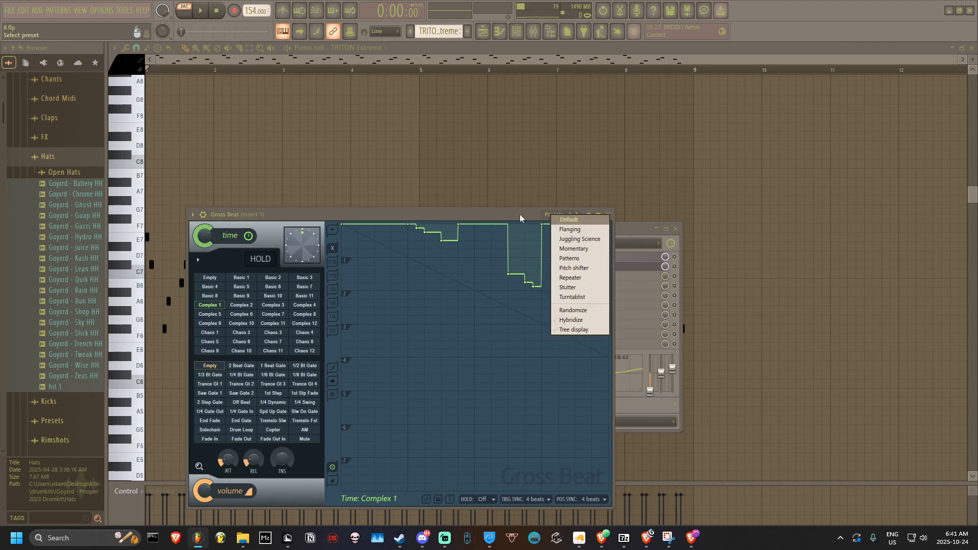
{"action": "left_click", "coordinate": [570, 259]}
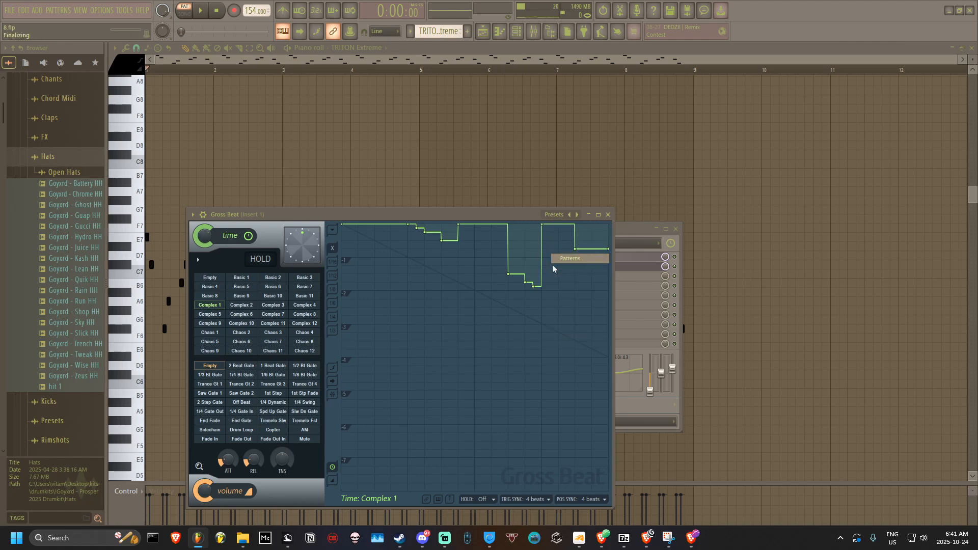
{"action": "left_click", "coordinate": [219, 306]}
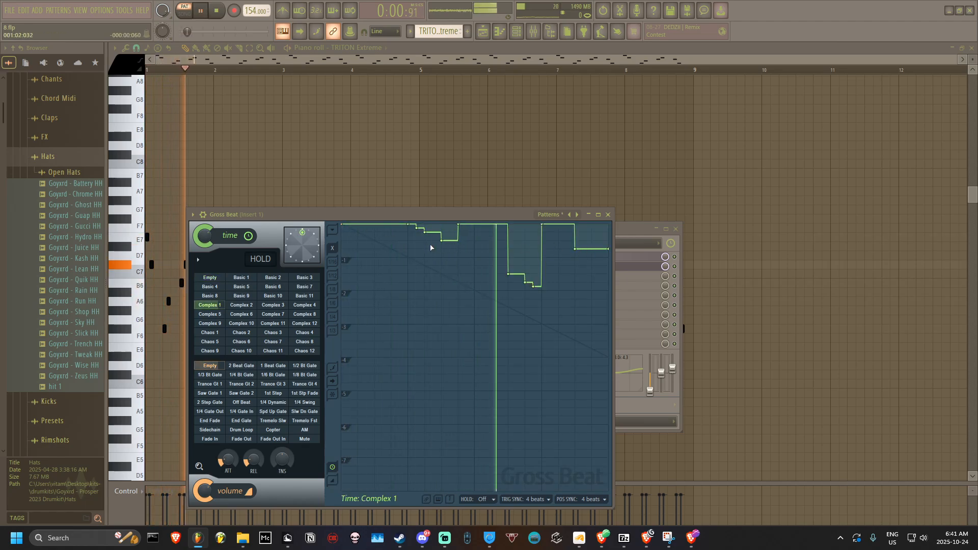
{"action": "left_click", "coordinate": [608, 215]}
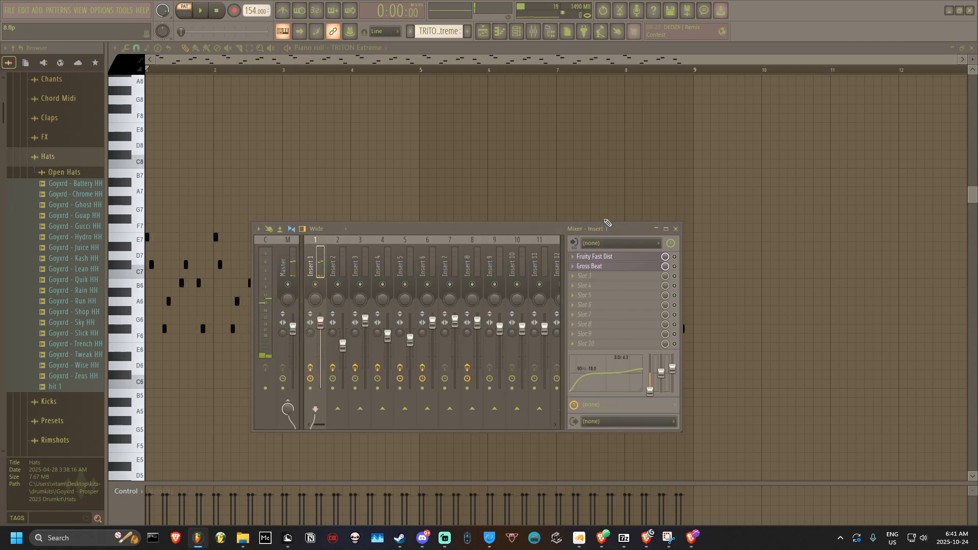
Step: Place the playlist's playback position at bar 9 and solo Track 2
{"action": "left_click", "coordinate": [483, 32]}
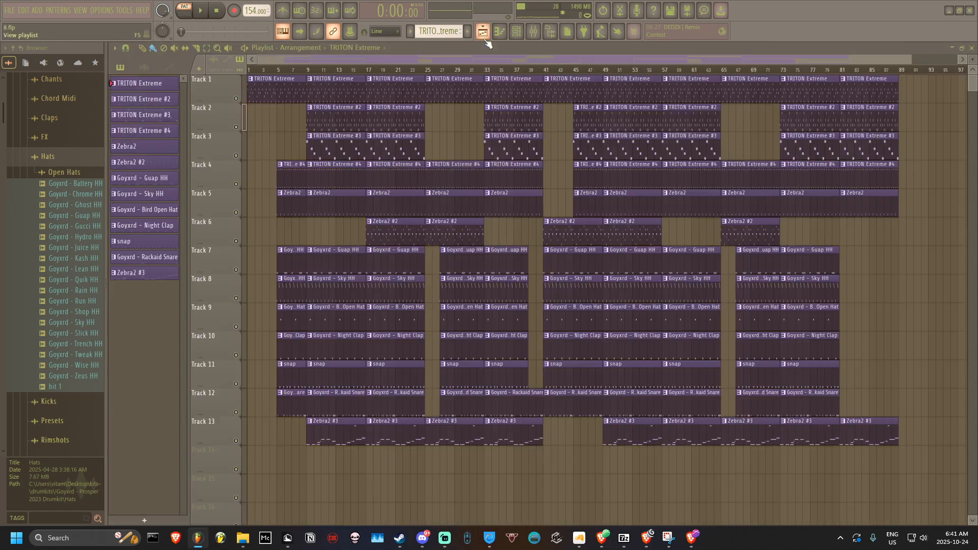
{"action": "left_click", "coordinate": [308, 70]}
{"action": "right_click", "coordinate": [237, 127]}
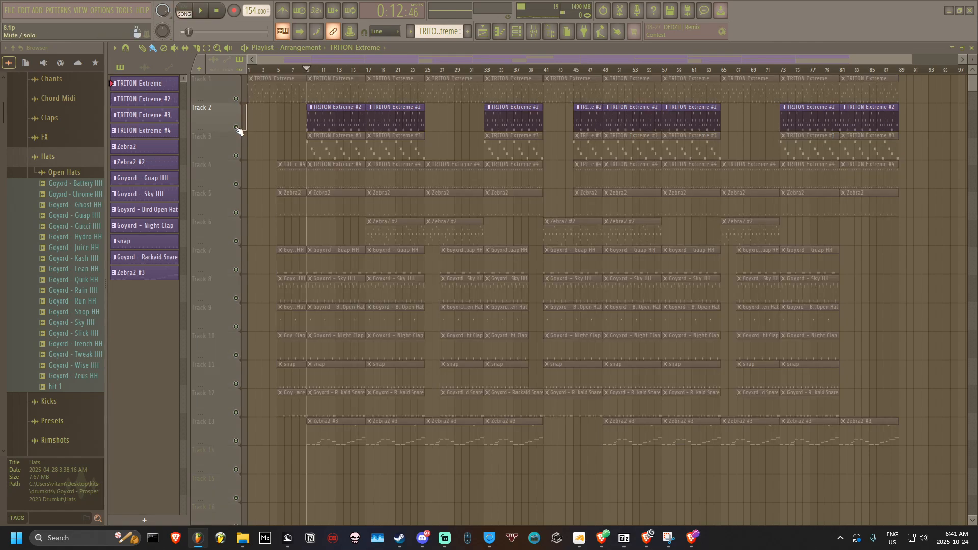
Step: Open the first TRITON Extreme #2 clip on Track 2 in the piano roll and select mixer Insert 2
{"action": "double_click", "coordinate": [316, 120]}
{"action": "left_click", "coordinate": [517, 31]}
{"action": "left_click", "coordinate": [533, 32]}
{"action": "left_click", "coordinate": [336, 270]}
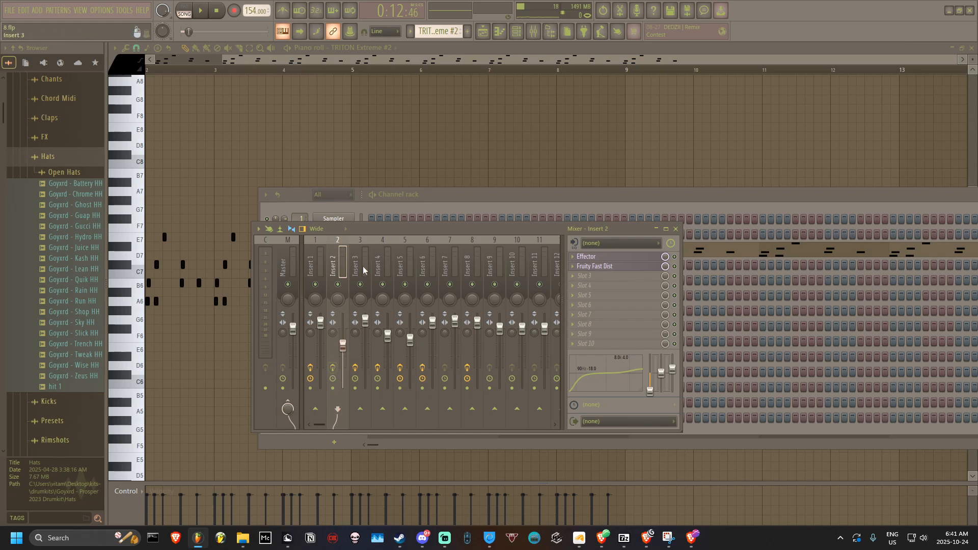
Step: Audition the soloed TRITON Extreme #2 melody with only the piano roll showing
{"action": "left_click_drag", "start_coordinate": [496, 150], "coordinate": [688, 150]}
{"action": "key", "text": "space"}
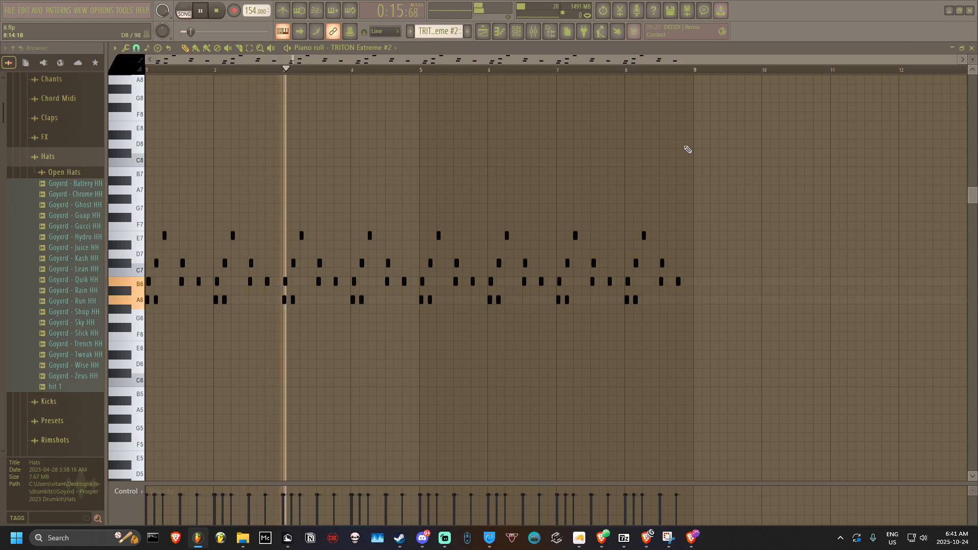
{"action": "key", "text": "space"}
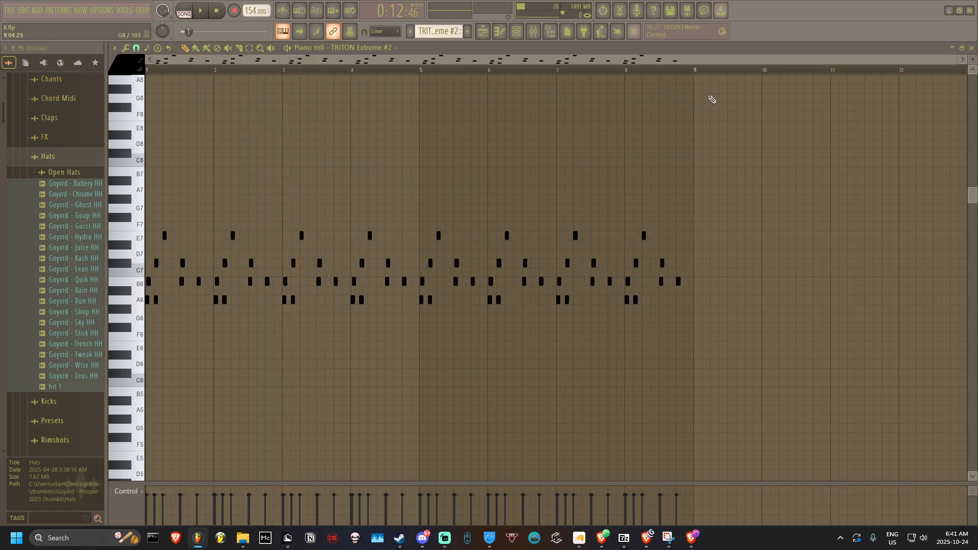
Step: View the program browser of the TRITON Extreme #2 channel's instrument
{"action": "left_click", "coordinate": [516, 32]}
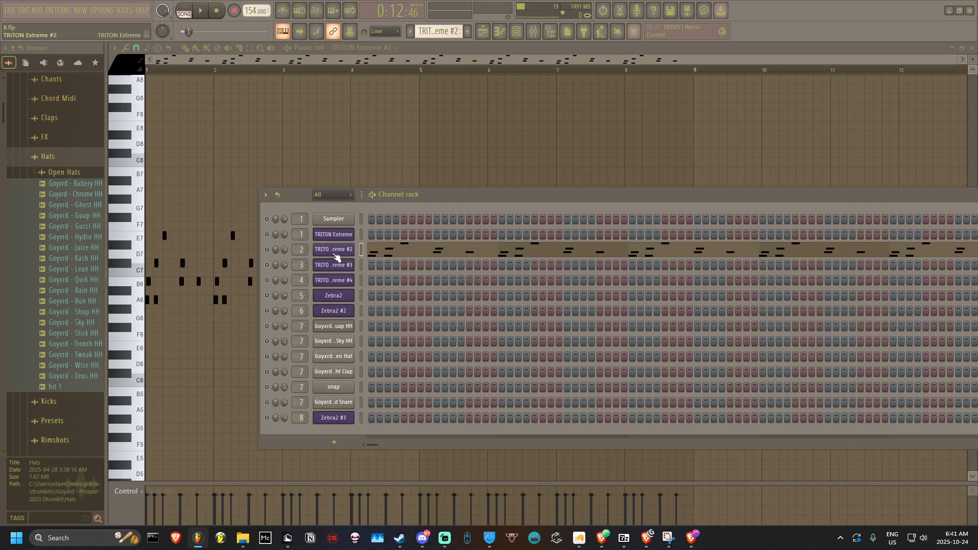
{"action": "left_click", "coordinate": [356, 254]}
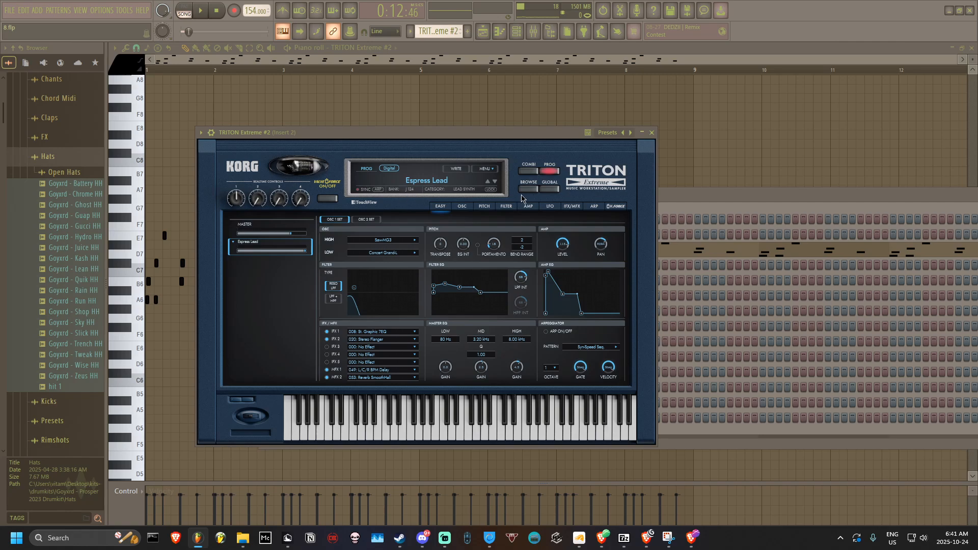
{"action": "left_click", "coordinate": [436, 190]}
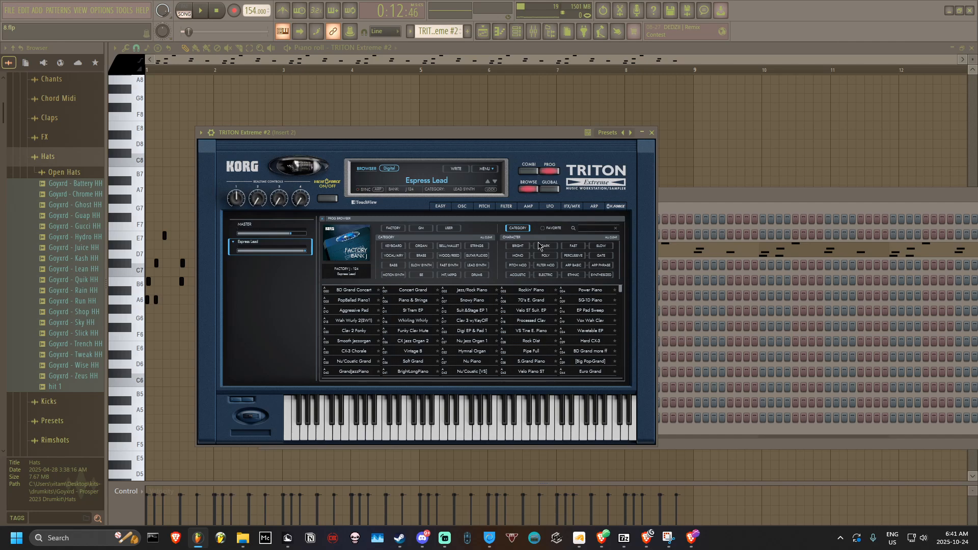
{"action": "right_click", "coordinate": [767, 158]}
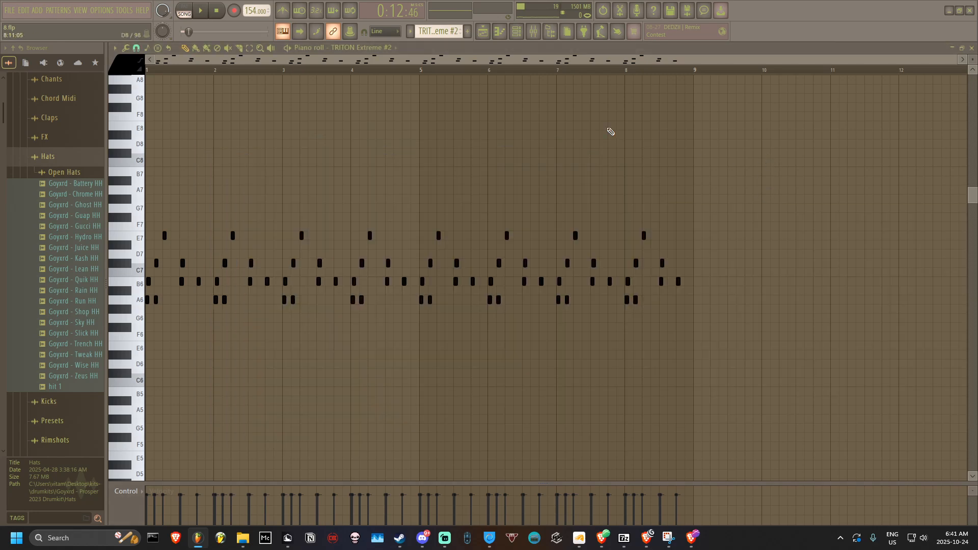
Step: Inspect the Effector and Fruity Fast Dist plugins on Insert 2 and replay the TRITON Extreme #2 melody
{"action": "left_click", "coordinate": [534, 32]}
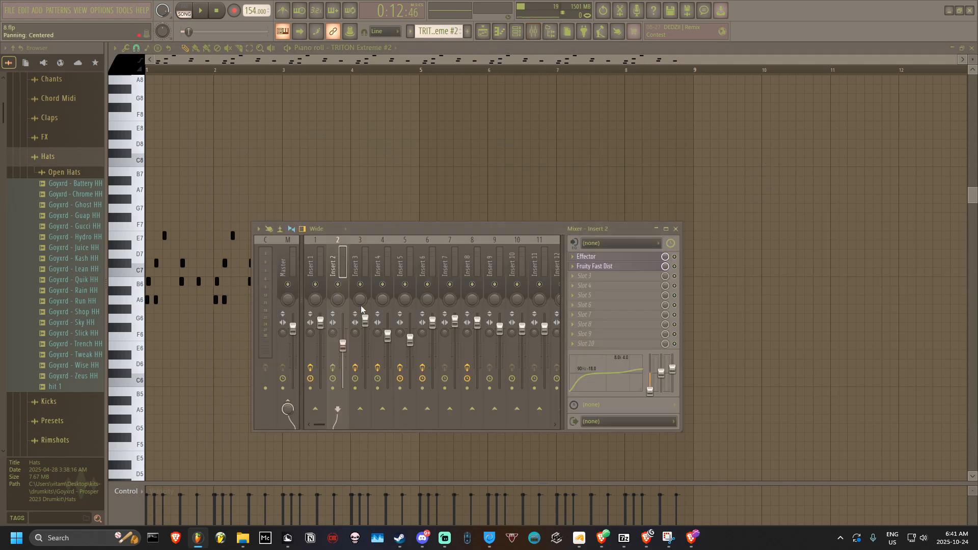
{"action": "left_click", "coordinate": [617, 257]}
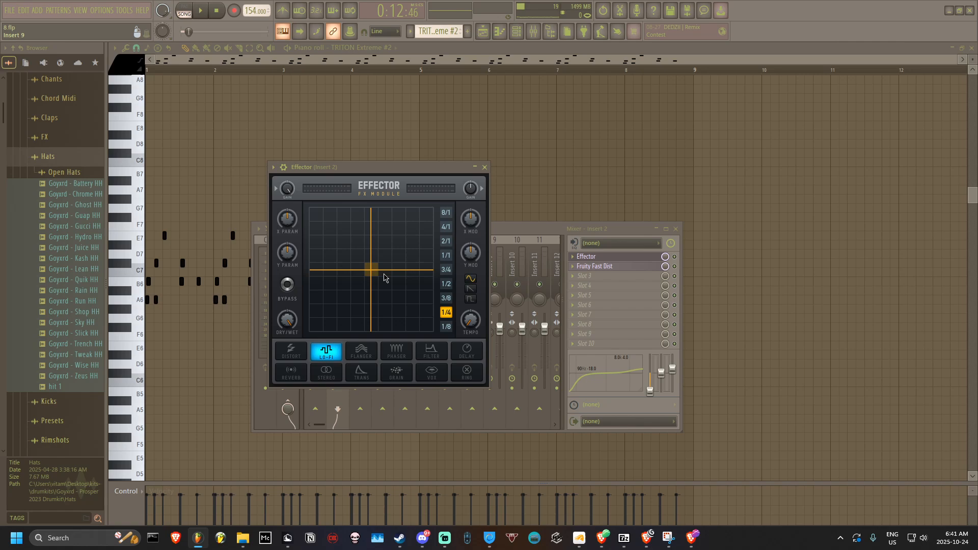
{"action": "left_click", "coordinate": [485, 167]}
{"action": "left_click", "coordinate": [603, 266]}
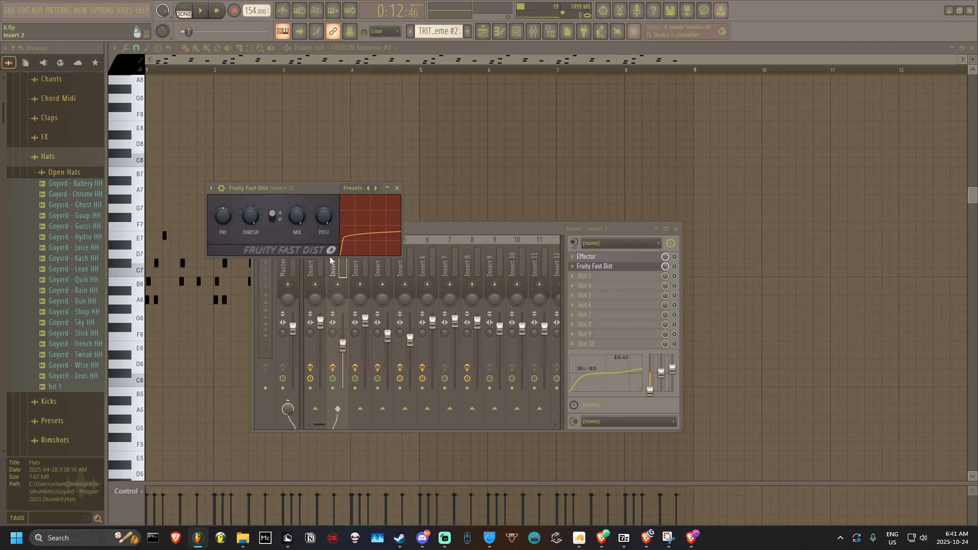
{"action": "right_click", "coordinate": [457, 190]}
{"action": "key", "text": "space"}
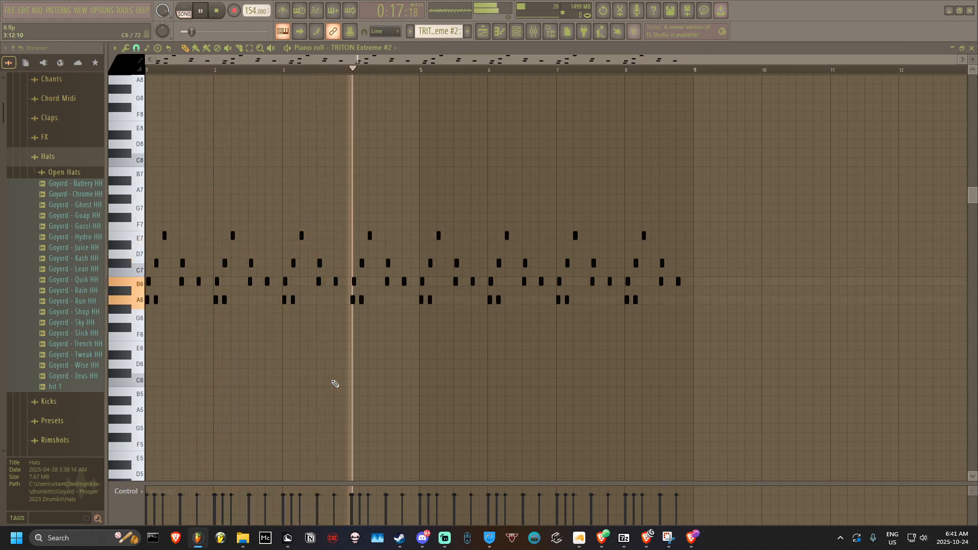
{"action": "key", "text": "space"}
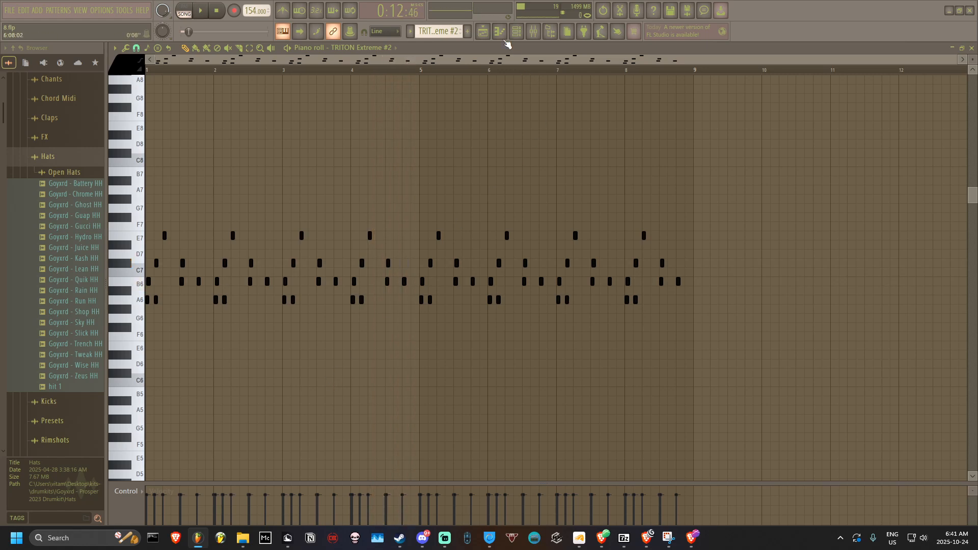
Step: Solo Track 3 in the playlist and open its first TRITON Extreme #3 clip in the piano roll
{"action": "left_click", "coordinate": [485, 33]}
{"action": "right_click", "coordinate": [237, 156]}
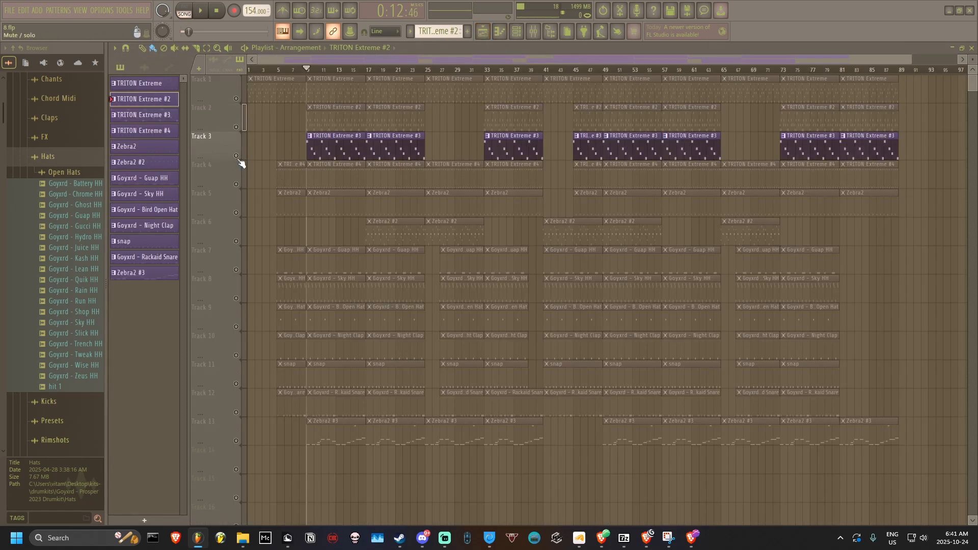
{"action": "double_click", "coordinate": [348, 157]}
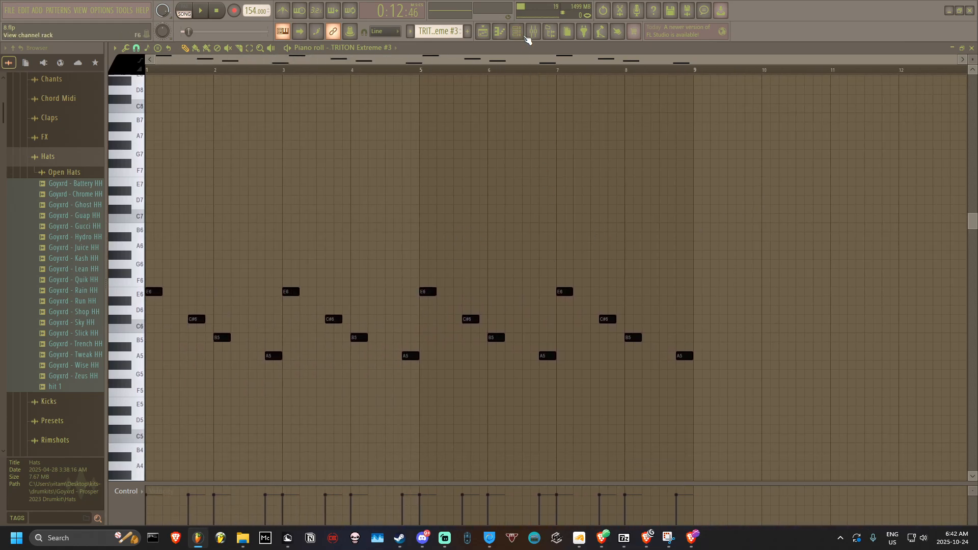
Step: View the program loaded in the TRITON Extreme #3 channel's instrument
{"action": "left_click", "coordinate": [527, 35]}
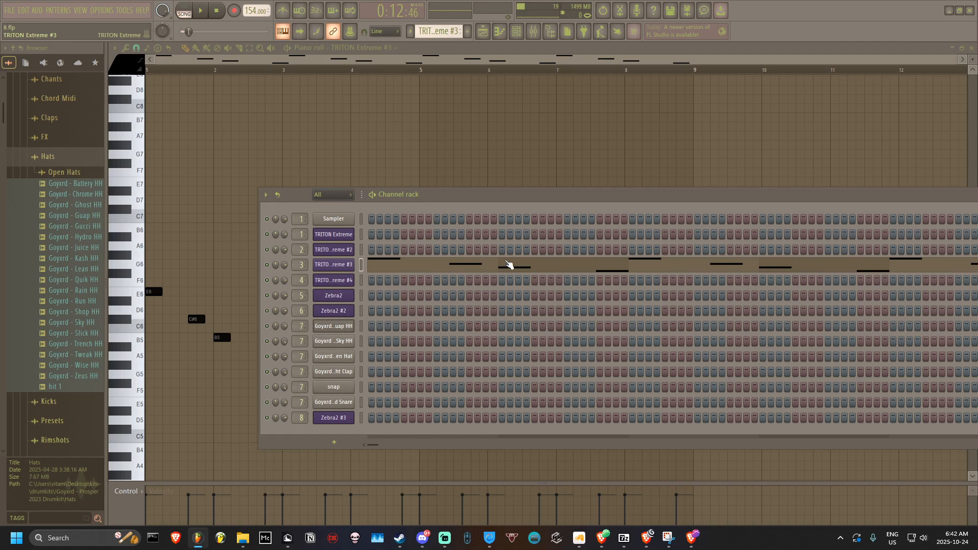
{"action": "left_click", "coordinate": [509, 264]}
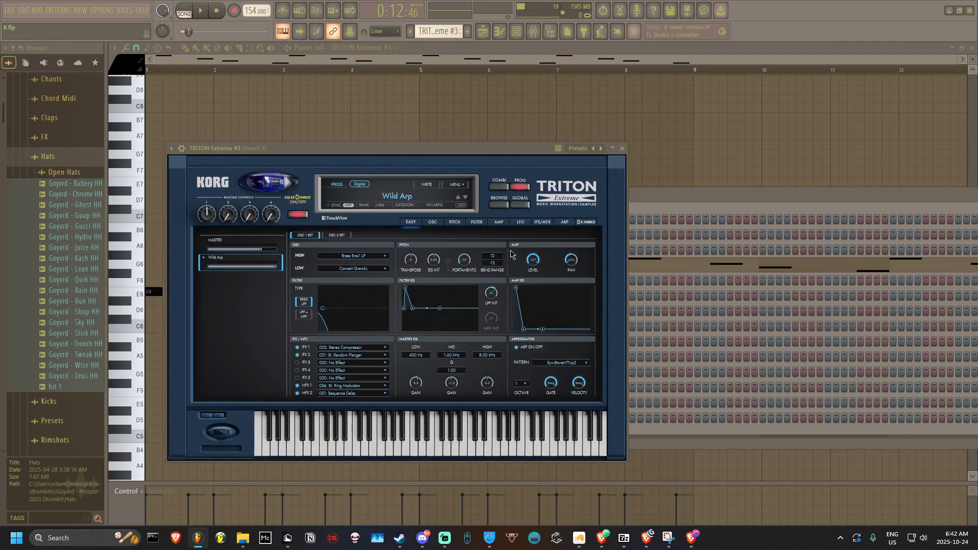
{"action": "left_click", "coordinate": [622, 149]}
Step: Inspect the Fruity Reeverb 2 plugin on Insert 3 and audition the TRITON Extreme #3 melody with only the piano roll showing
{"action": "left_click", "coordinate": [534, 31]}
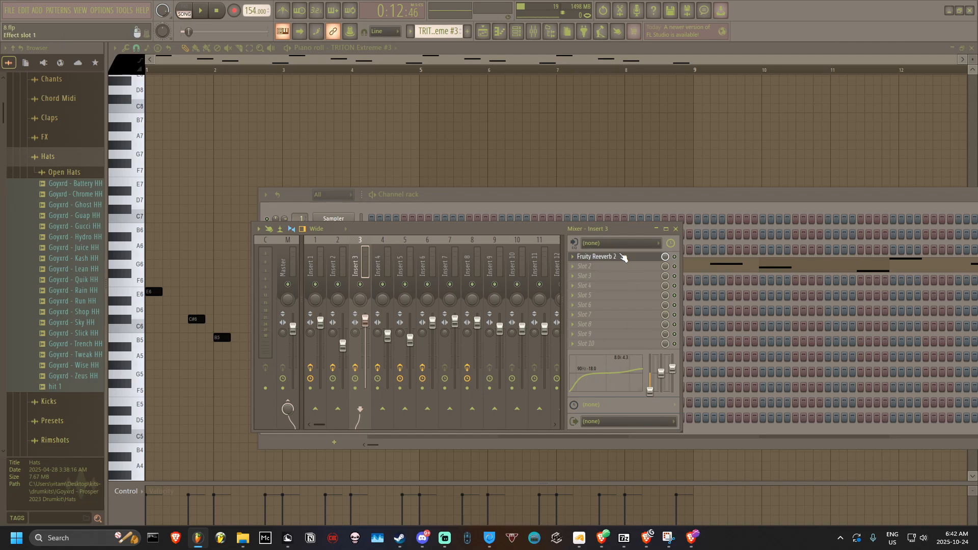
{"action": "left_click", "coordinate": [596, 257]}
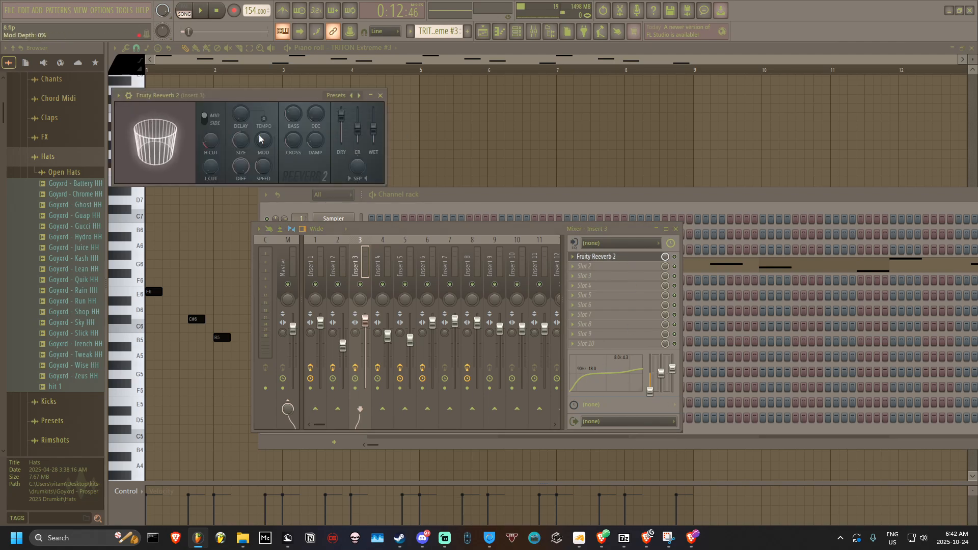
{"action": "left_click", "coordinate": [380, 96]}
{"action": "right_click", "coordinate": [452, 155]}
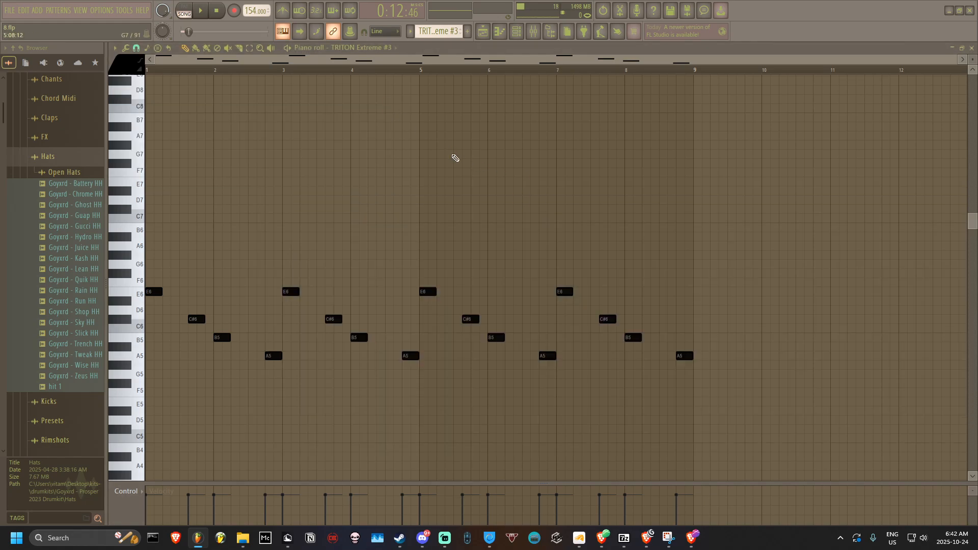
{"action": "key", "text": "space"}
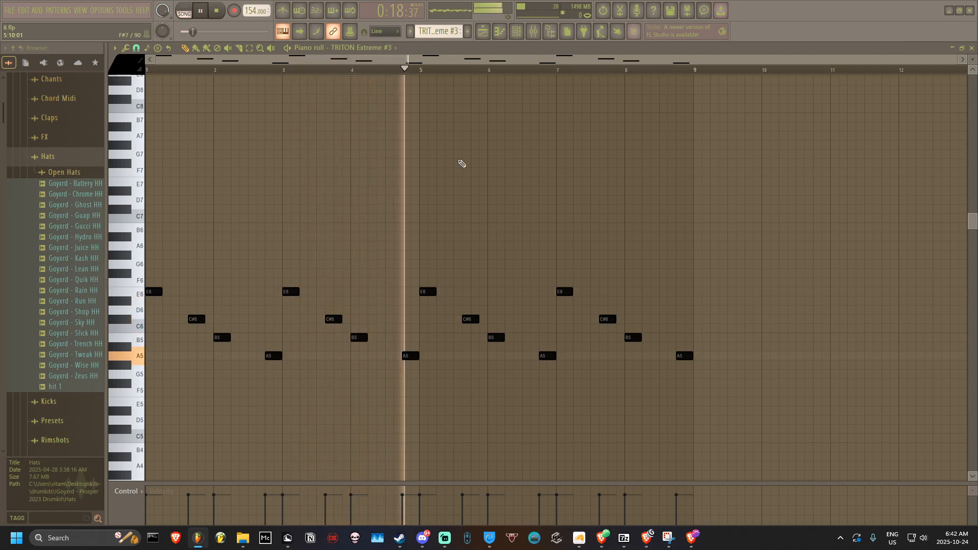
{"action": "key", "text": "space"}
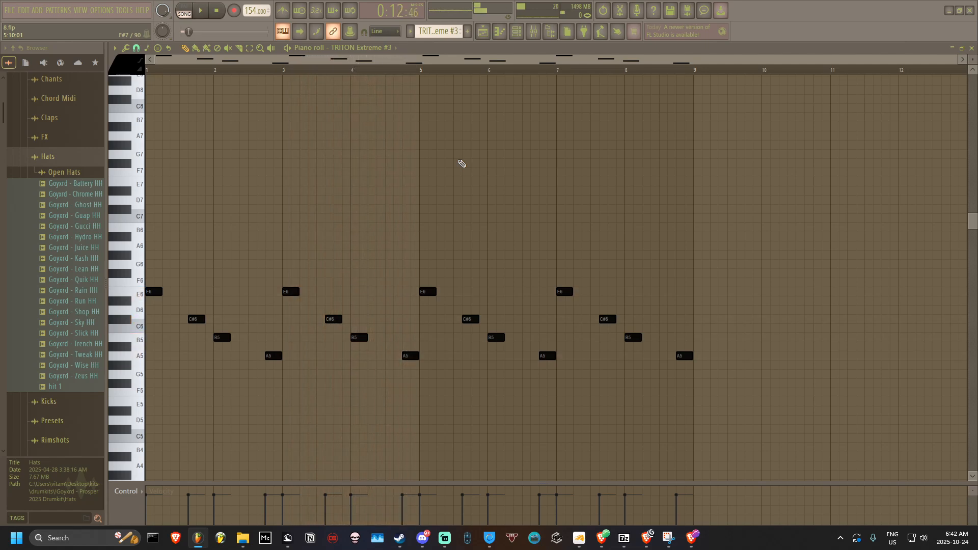
Step: Toggle solo on Track 4 in the playlist and open a TRITON Extreme #4 clip in the piano roll
{"action": "left_click", "coordinate": [483, 35]}
{"action": "left_click", "coordinate": [232, 185]}
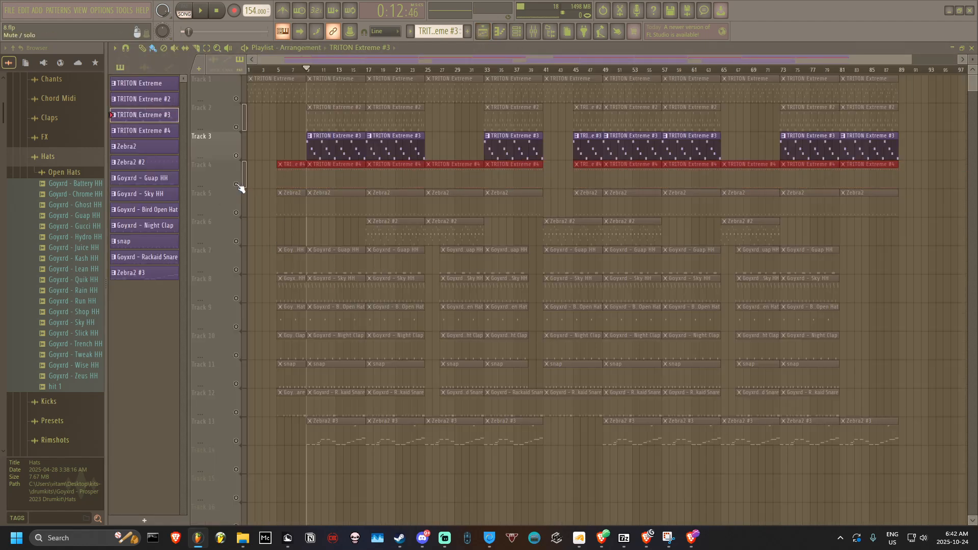
{"action": "right_click", "coordinate": [237, 185]}
{"action": "double_click", "coordinate": [330, 181]}
{"action": "left_click_drag", "start_coordinate": [407, 312], "coordinate": [613, 366]}
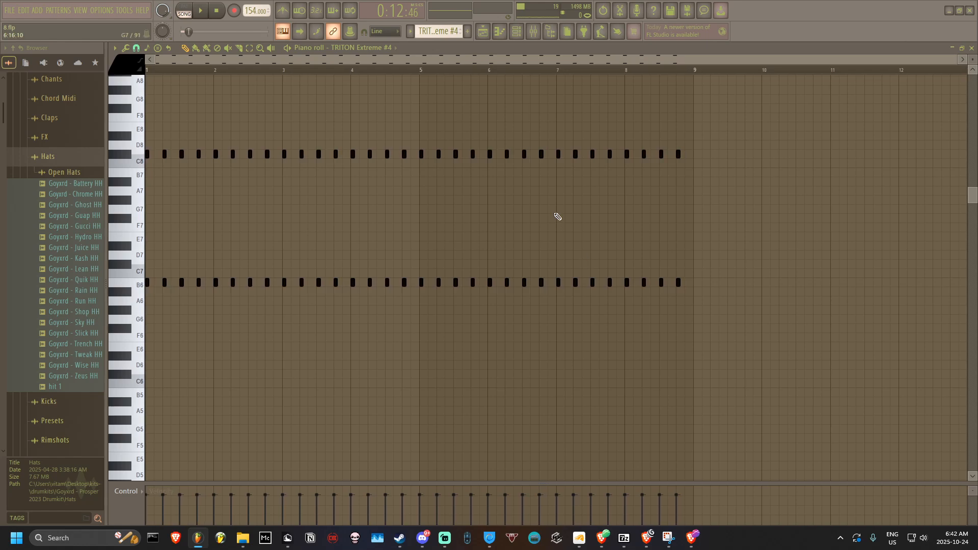
{"action": "scroll", "coordinate": [589, 423], "scroll_direction": "up", "scroll_amount": 2}
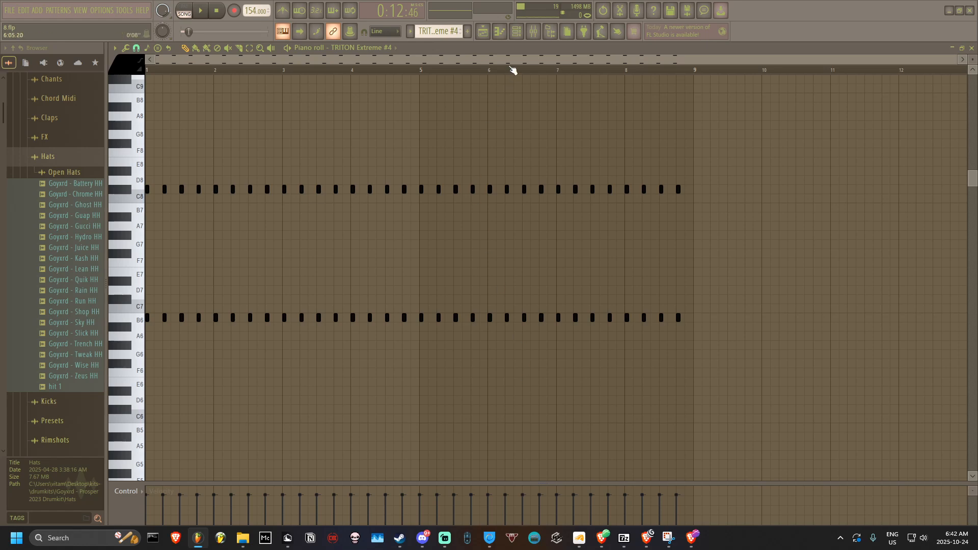
Step: Return to the playlist, toggle Track 4's solo again and reopen its TRITON Extreme #4 clip in the piano roll
{"action": "key", "text": "F5"}
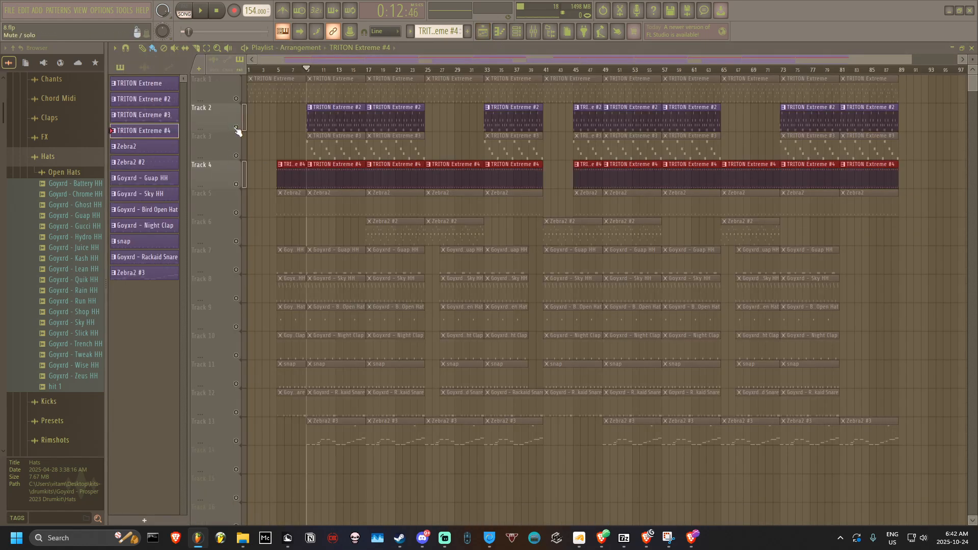
{"action": "right_click", "coordinate": [239, 185]}
{"action": "right_click", "coordinate": [238, 185]}
{"action": "double_click", "coordinate": [337, 184]}
{"action": "left_click_drag", "start_coordinate": [339, 186], "coordinate": [618, 275]}
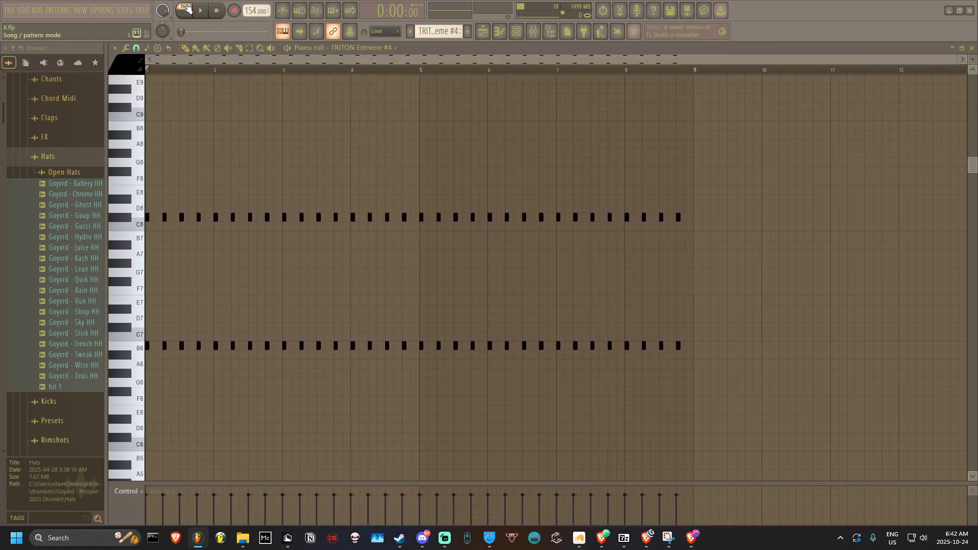
Step: Audition the TRITON Extreme #4 pattern in pattern mode and view its instrument's program
{"action": "key", "text": "space"}
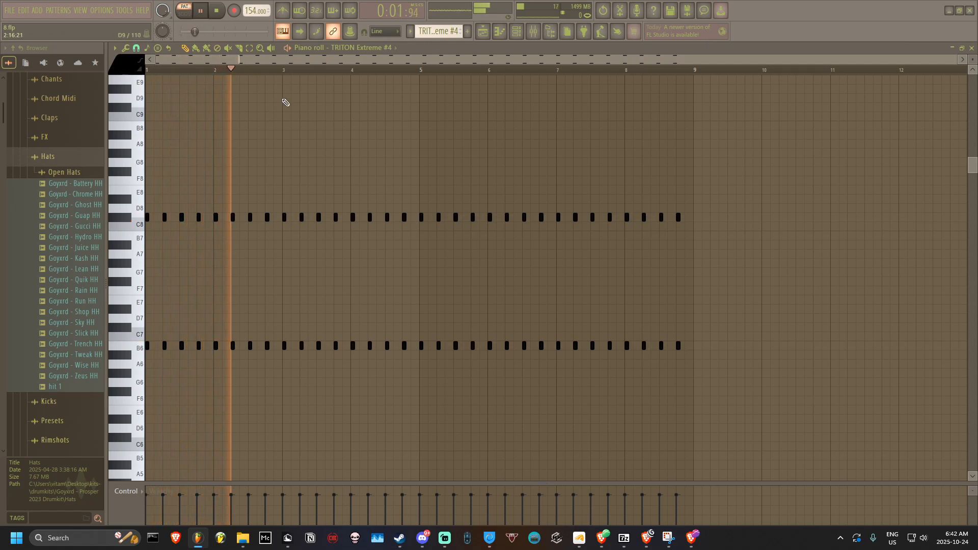
{"action": "key", "text": "space"}
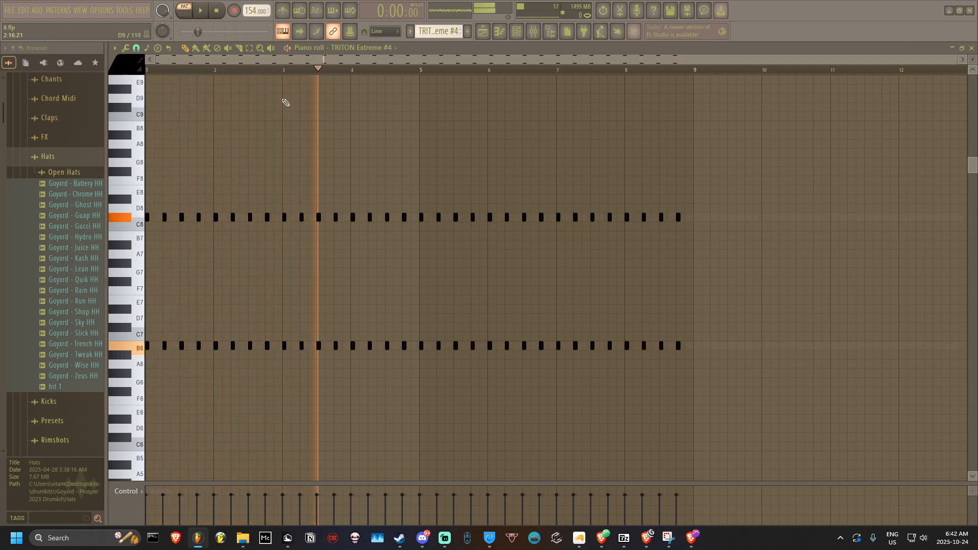
{"action": "left_click", "coordinate": [521, 34]}
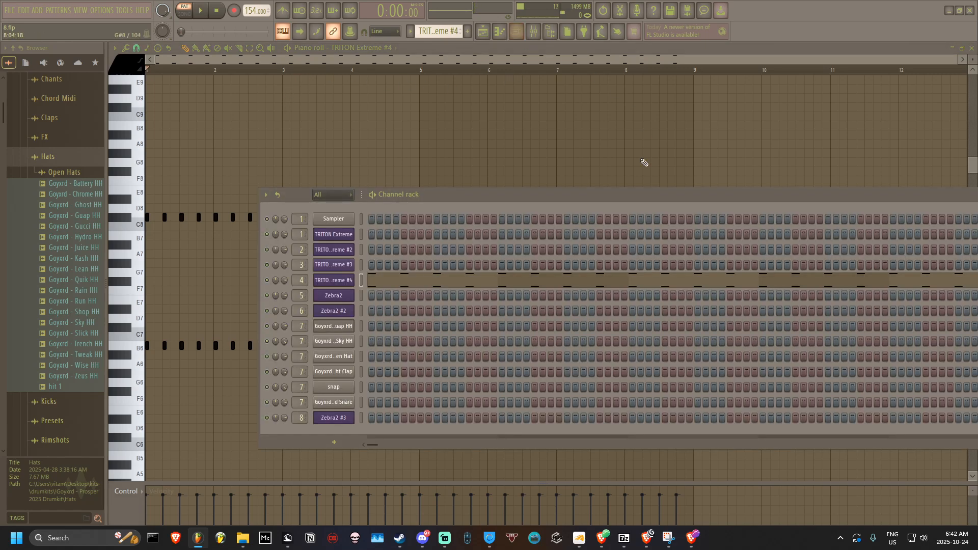
{"action": "left_click", "coordinate": [348, 284]}
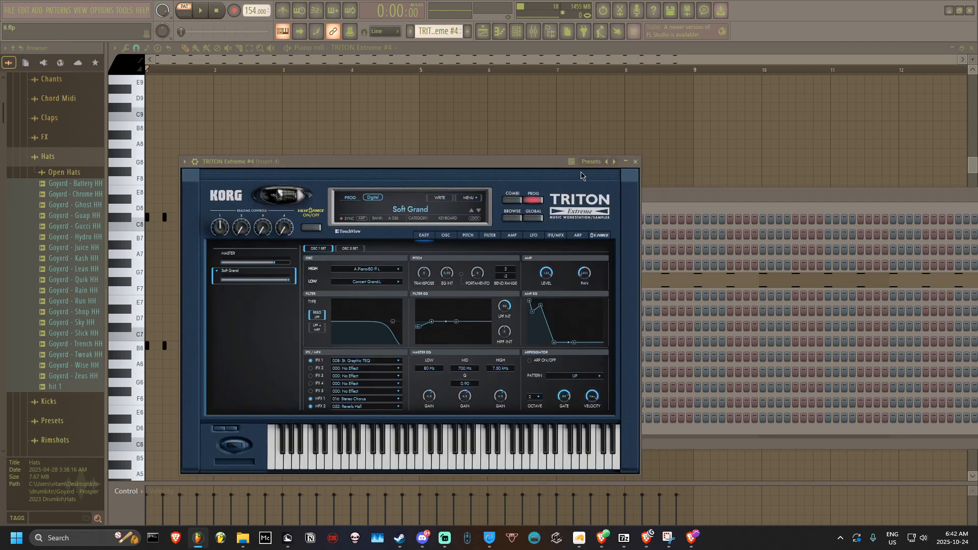
{"action": "left_click", "coordinate": [636, 165]}
Step: Show Insert 4's effect slots in the mixer while replaying the TRITON Extreme #4 pattern
{"action": "left_click", "coordinate": [539, 35]}
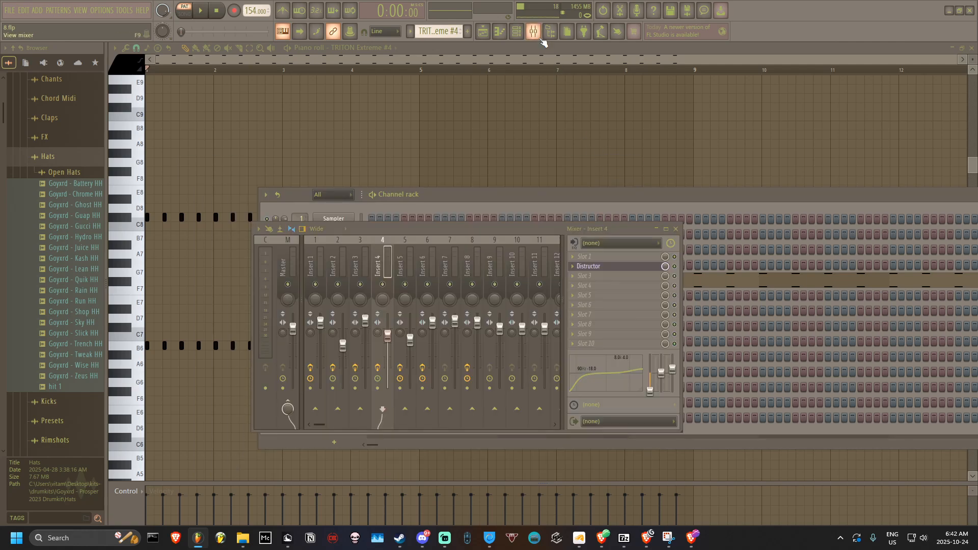
{"action": "key", "text": "space"}
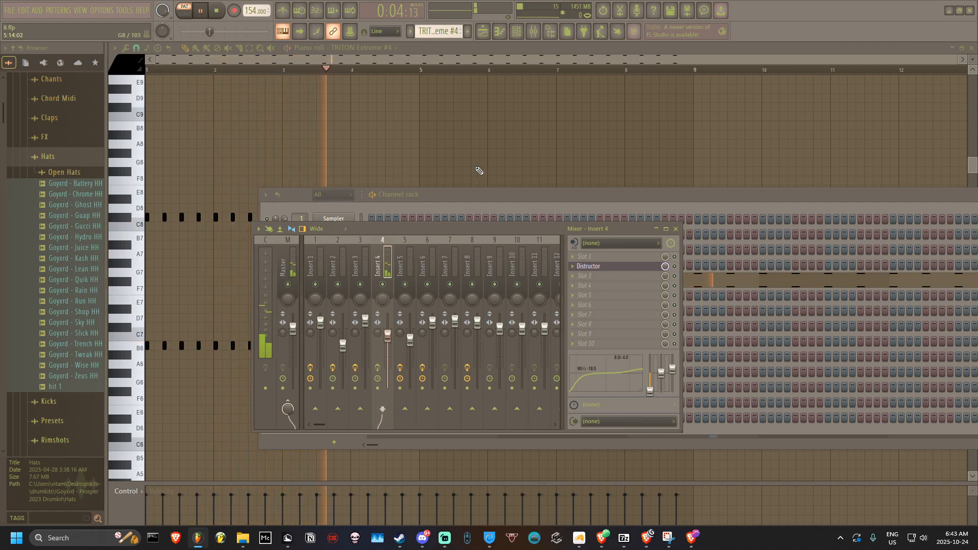
{"action": "key", "text": "space"}
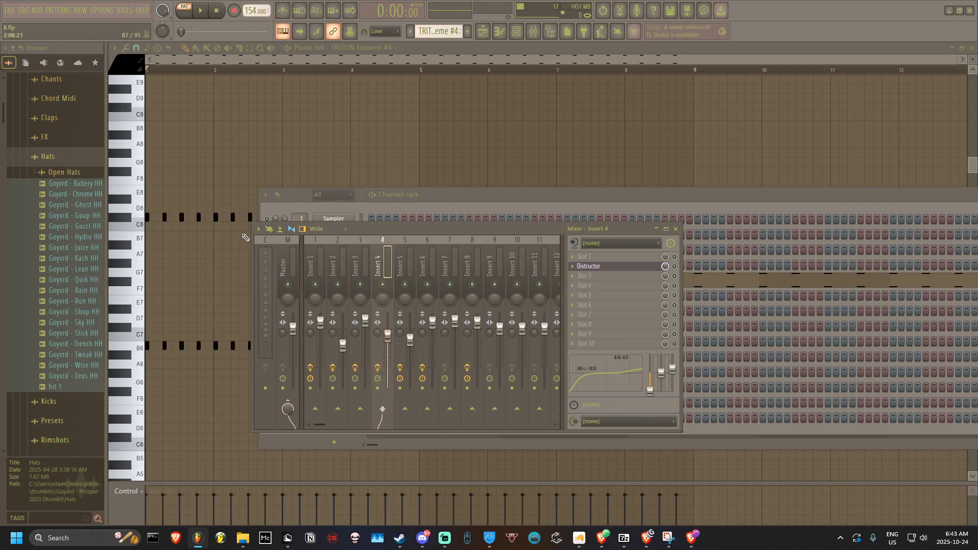
Step: Move the channel rack clear of the mixer, inspect Insert 4's Distructor plugin with its preset list, and replay the pattern
{"action": "left_click_drag", "start_coordinate": [418, 194], "coordinate": [416, 379]}
{"action": "left_click_drag", "start_coordinate": [413, 228], "coordinate": [441, 207]}
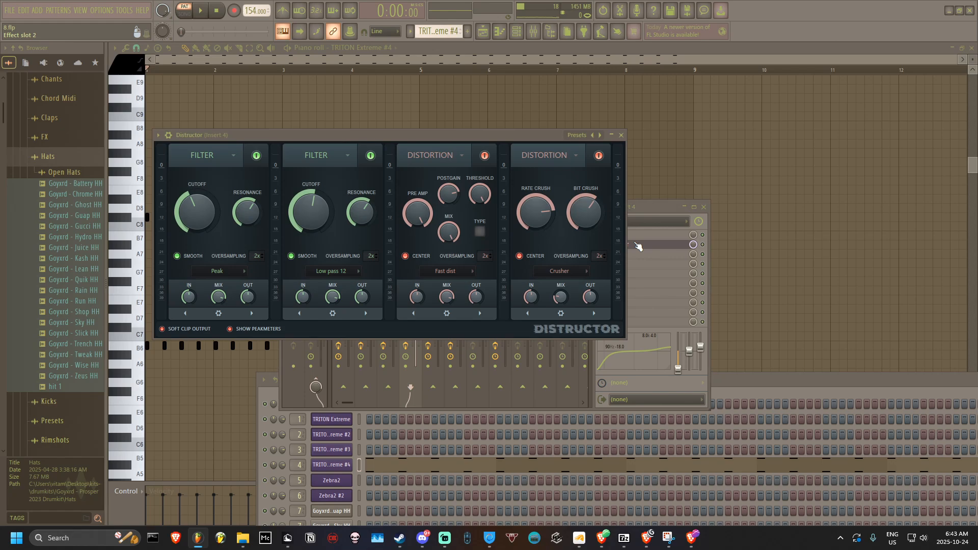
{"action": "left_click", "coordinate": [570, 138]}
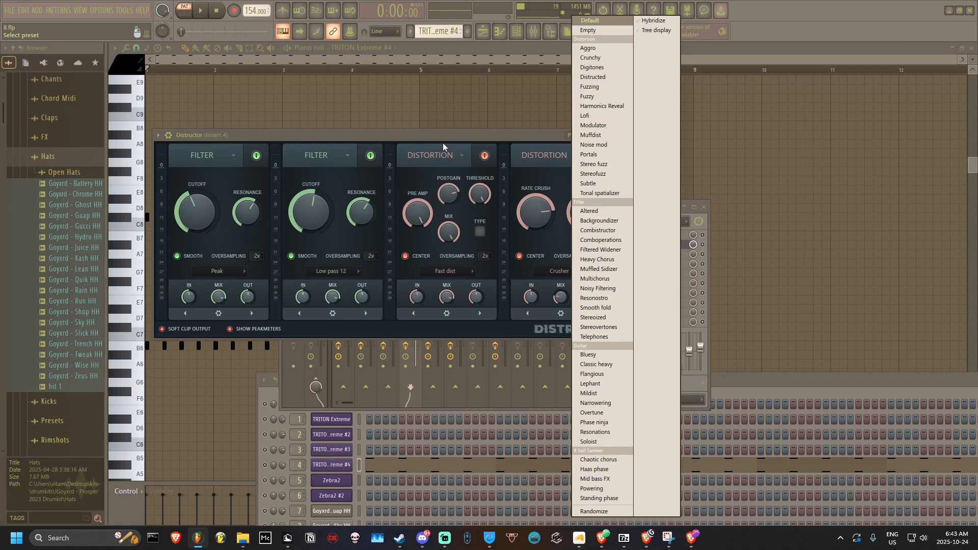
{"action": "left_click", "coordinate": [443, 142]}
{"action": "middle_click", "coordinate": [475, 95]}
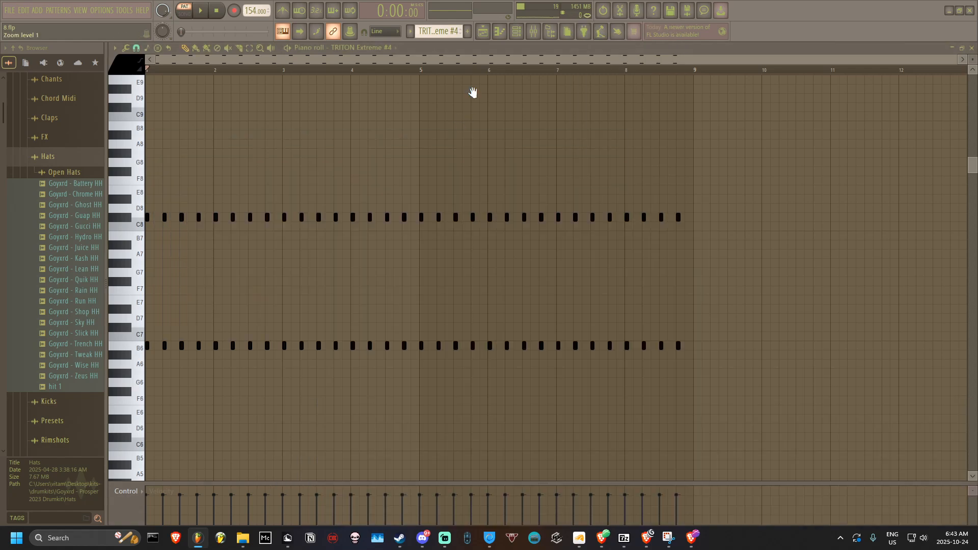
{"action": "key", "text": "space"}
{"action": "key", "text": "space"}
Step: Place the song position at bar 9, solo Track 5 and open its Zebra2 clip in the piano roll
{"action": "left_click", "coordinate": [484, 33]}
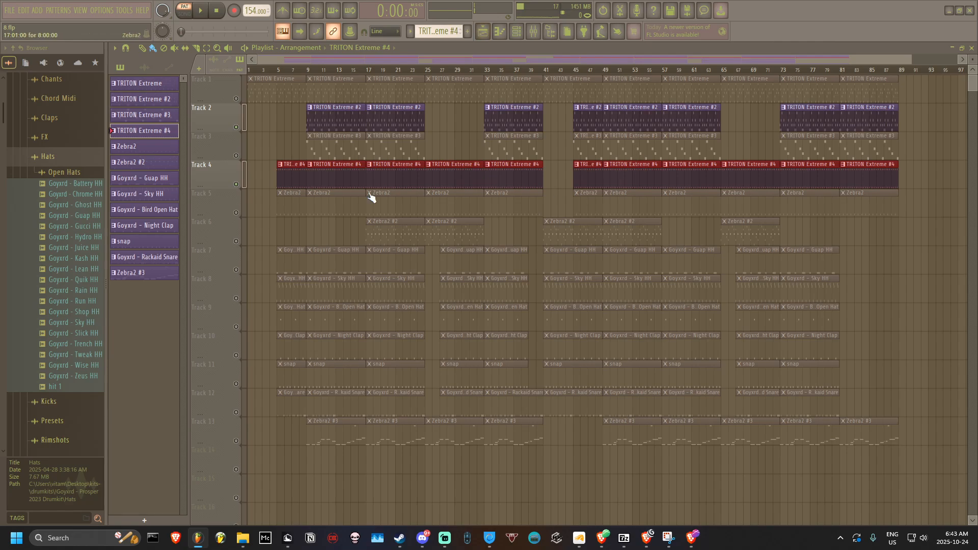
{"action": "left_click", "coordinate": [310, 70]}
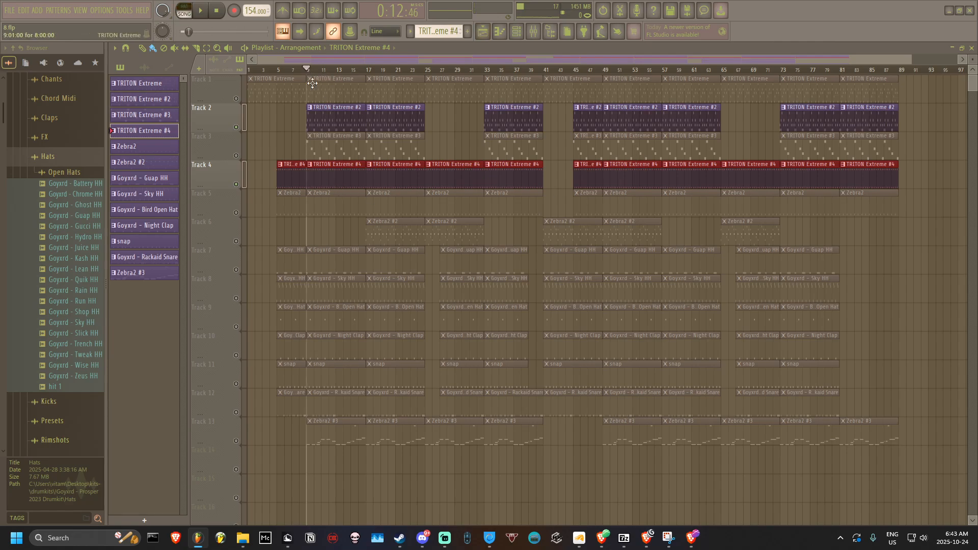
{"action": "left_click", "coordinate": [232, 213]}
{"action": "double_click", "coordinate": [316, 204]}
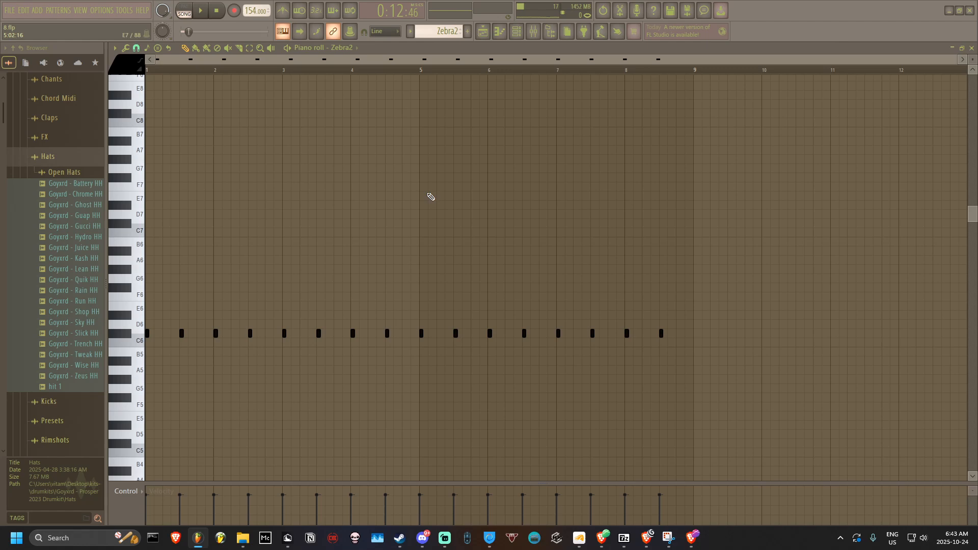
Step: View the preset browser of the Zebra2 channel's instrument
{"action": "left_click", "coordinate": [518, 33]}
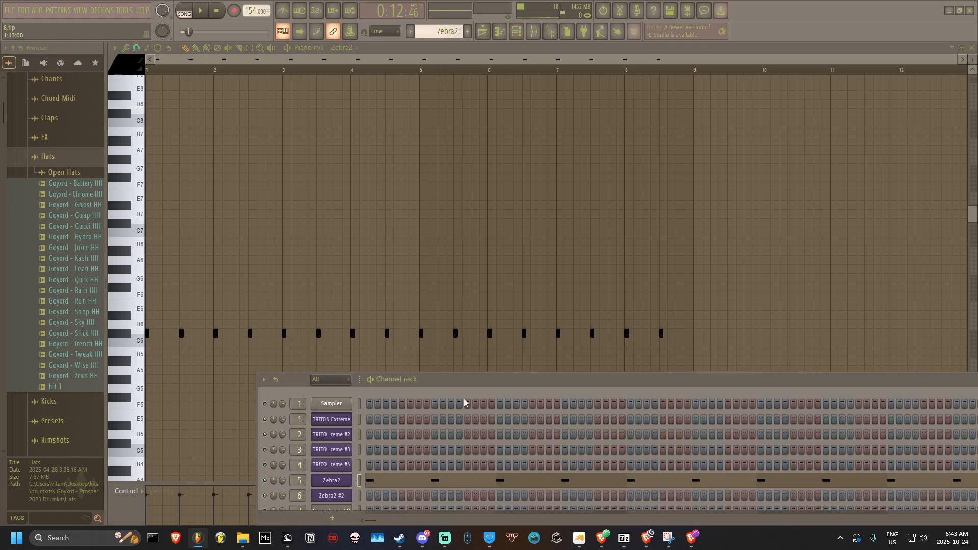
{"action": "left_click", "coordinate": [368, 416]}
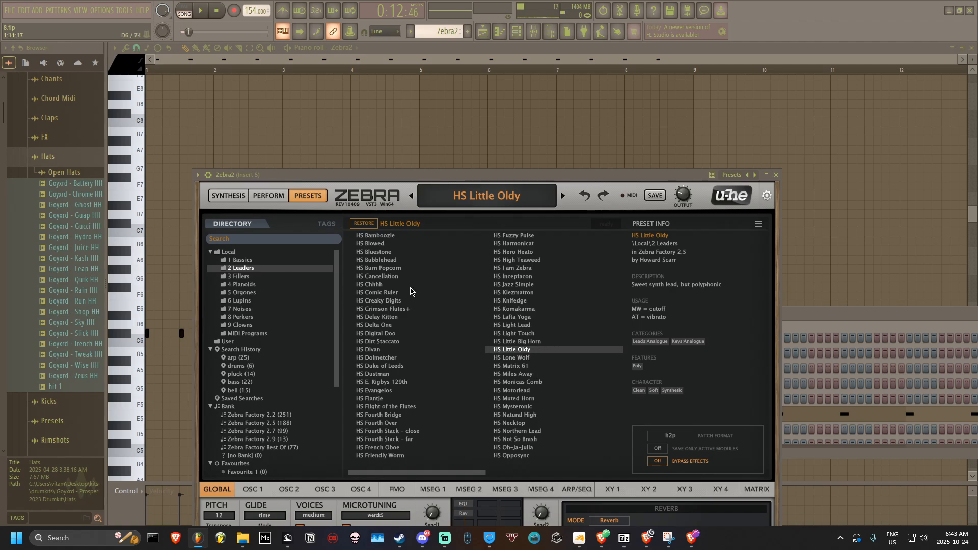
{"action": "left_click", "coordinate": [439, 134]}
Step: Show Insert 5's effects in the mixer and audition the soloed Zebra2 melody
{"action": "left_click", "coordinate": [532, 36]}
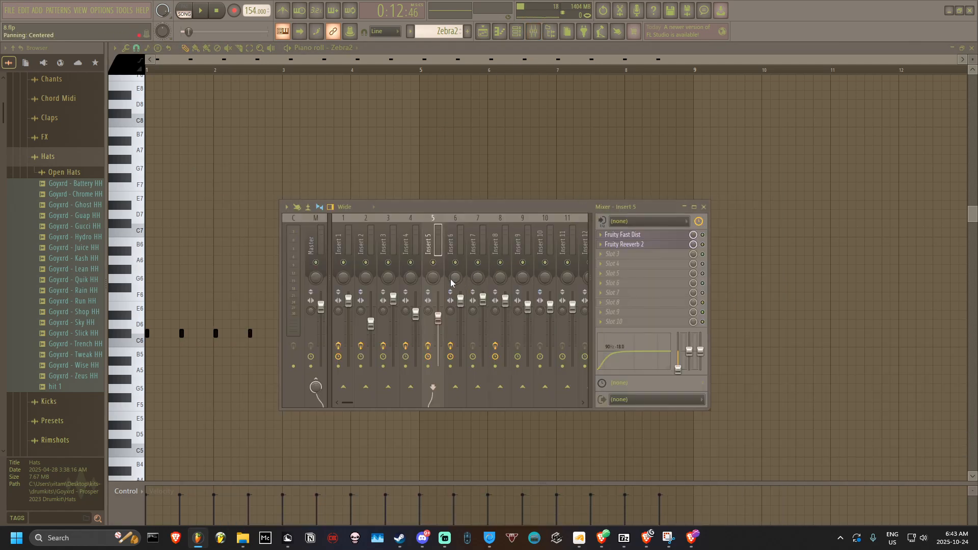
{"action": "key", "text": "space"}
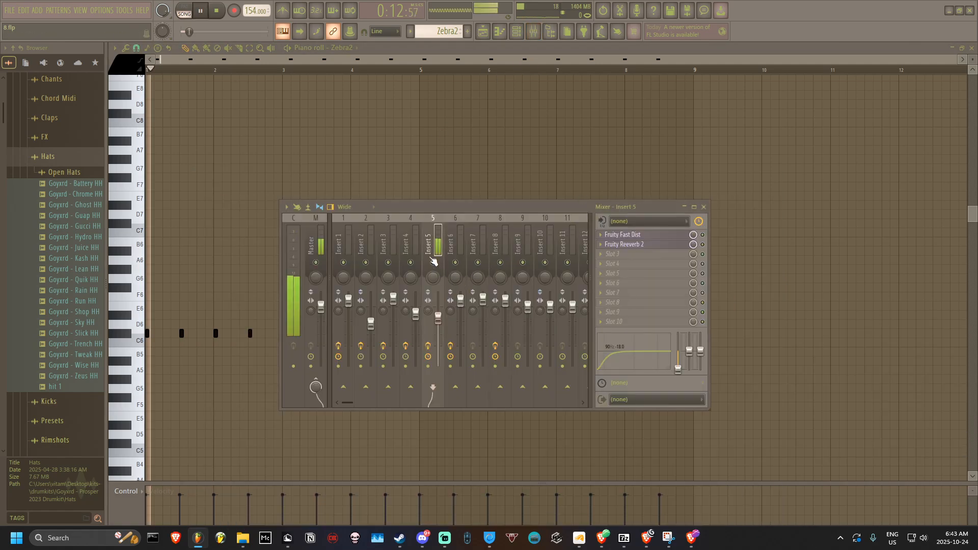
{"action": "left_click", "coordinate": [455, 173]}
{"action": "key", "text": "space"}
{"action": "left_click", "coordinate": [535, 36]}
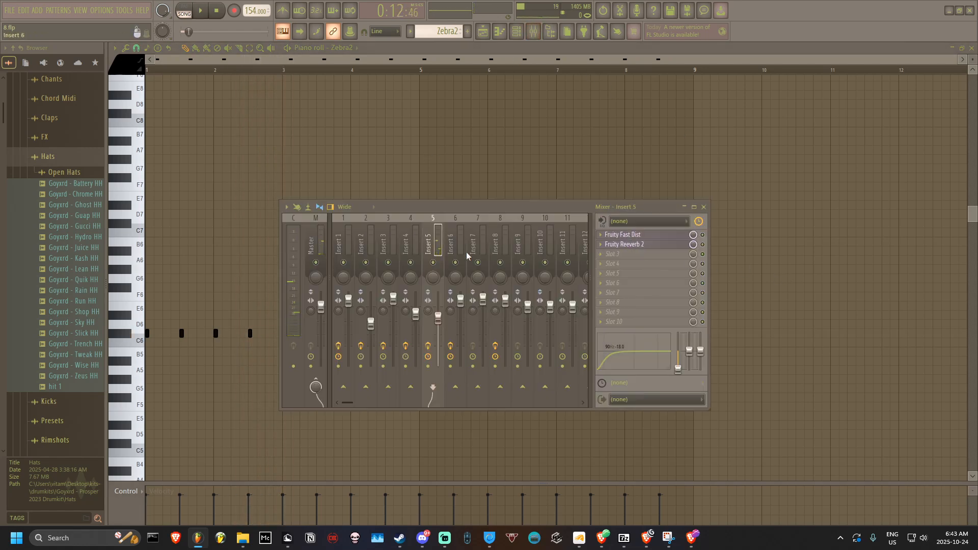
Step: Place the song position at bar 17, solo Track 6 and open its first Zebra2 #2 clip in the piano roll
{"action": "left_click", "coordinate": [484, 34]}
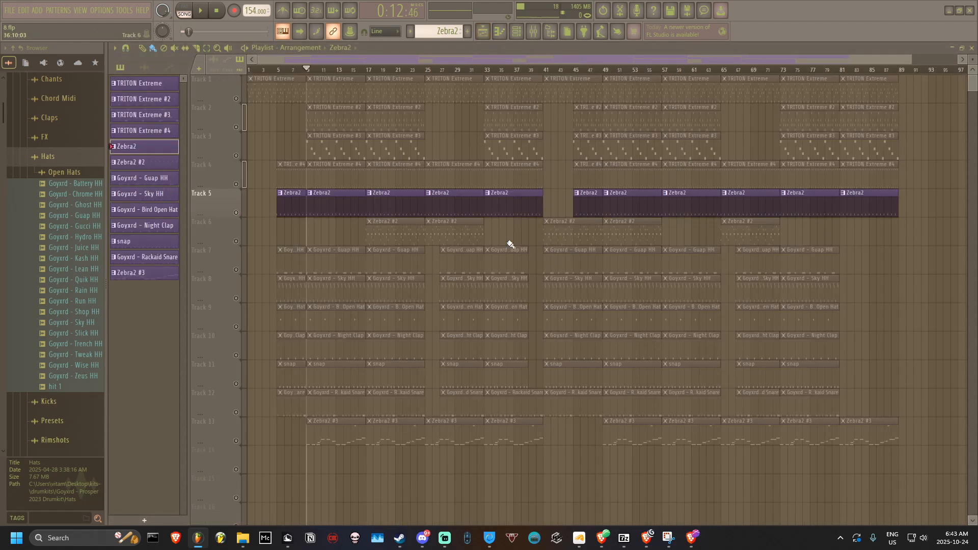
{"action": "left_click", "coordinate": [367, 69]}
{"action": "right_click", "coordinate": [236, 242]}
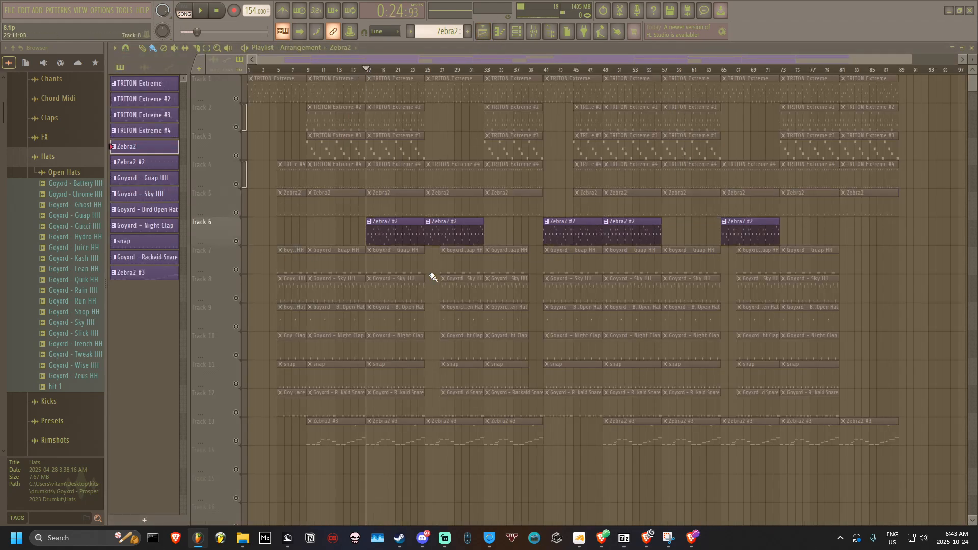
{"action": "double_click", "coordinate": [405, 240]}
{"action": "scroll", "coordinate": [354, 365], "scroll_direction": "up", "scroll_amount": 2}
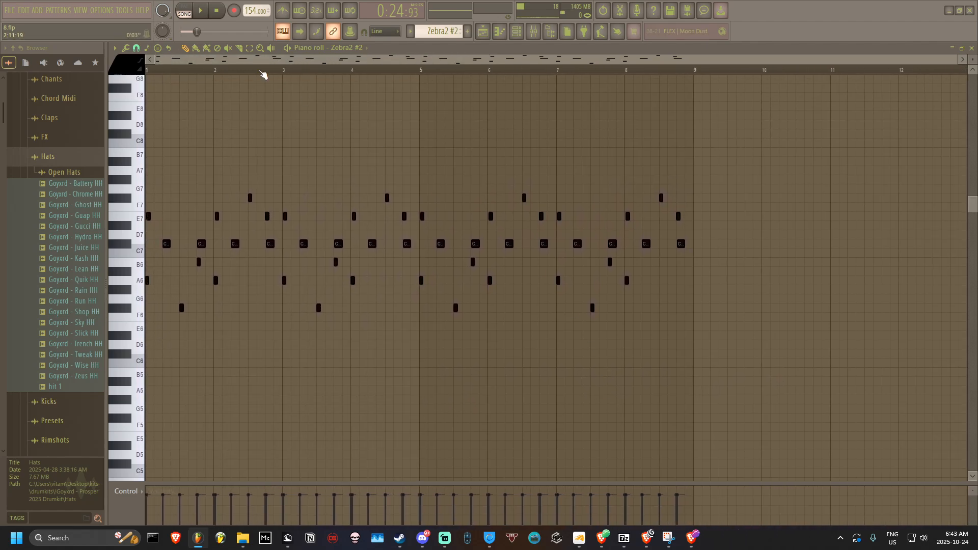
Step: Switch playback to pattern mode and audition the Zebra2 #2 pattern
{"action": "left_click", "coordinate": [187, 8]}
{"action": "key", "text": "space"}
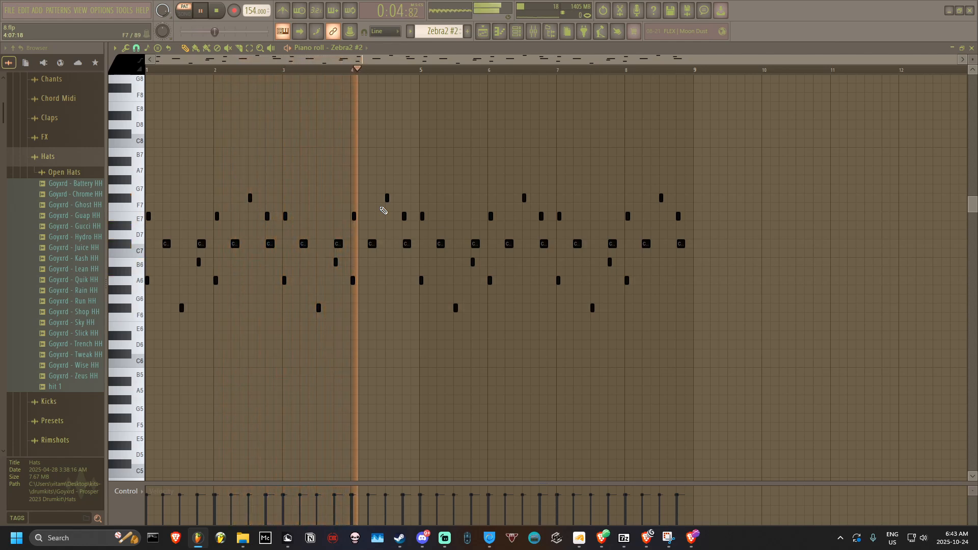
{"action": "key", "text": "space"}
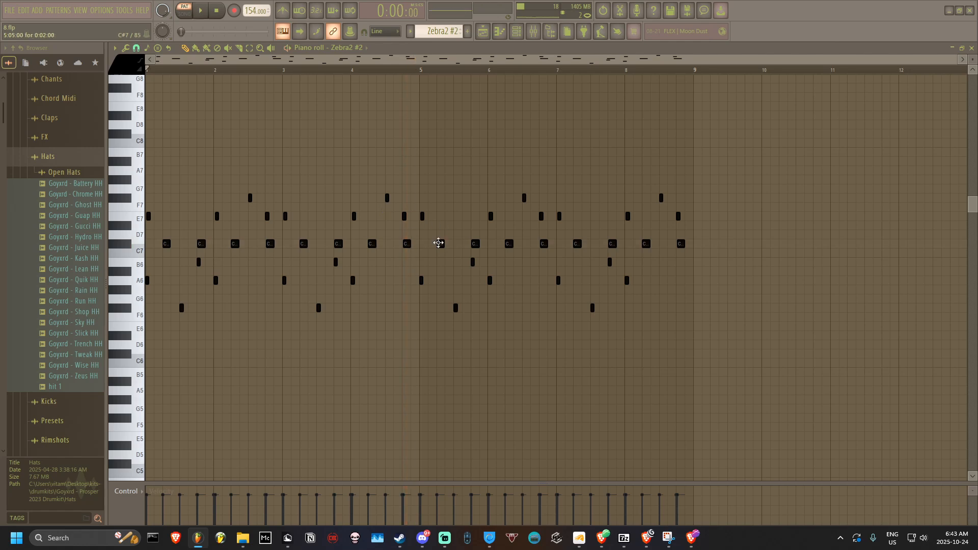
Step: Open the Zebra2 #2 channel's instrument and locate the HS Potato preset in its 2 Leaders preset list
{"action": "left_click", "coordinate": [516, 31]}
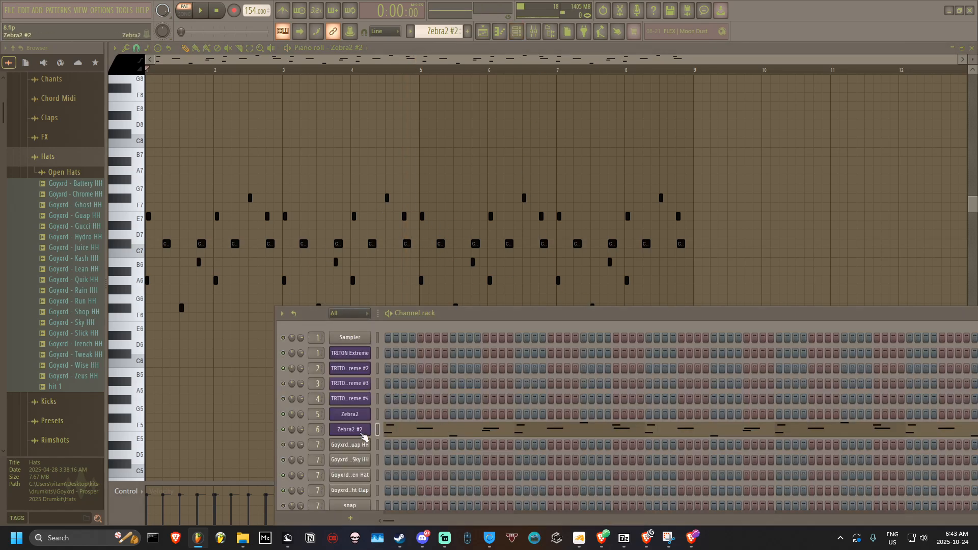
{"action": "left_click", "coordinate": [363, 431]}
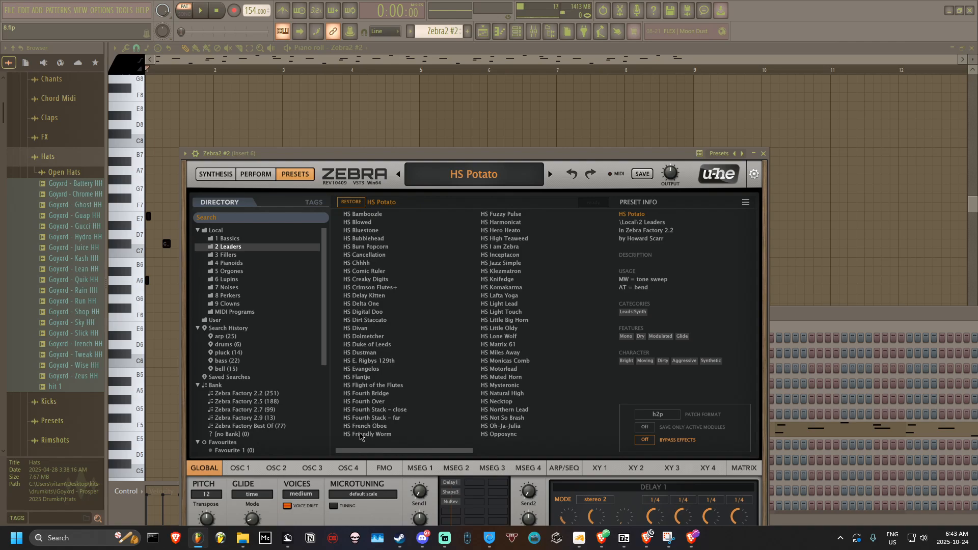
{"action": "left_click_drag", "start_coordinate": [452, 451], "coordinate": [512, 451]}
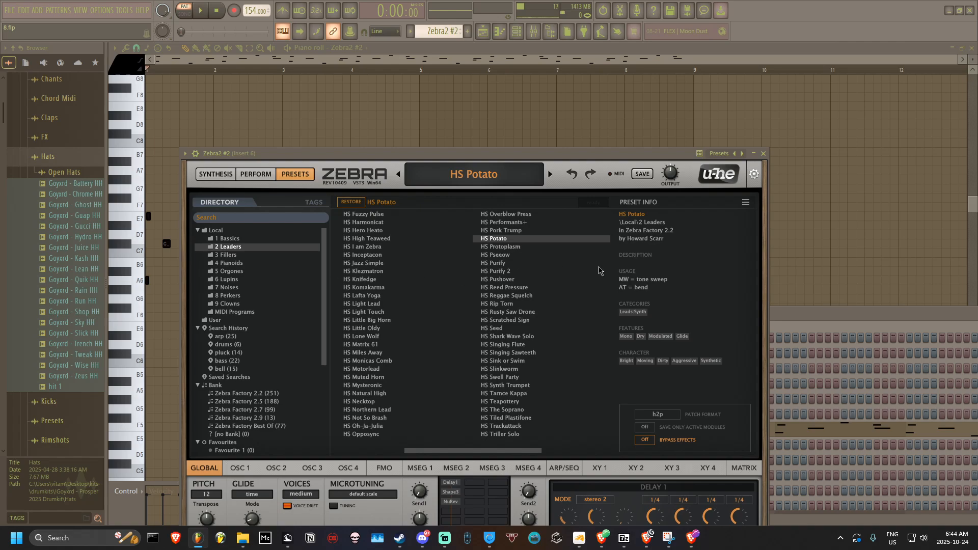
Step: Audition the Zebra2 #2 pattern and show Insert 6's effects in the mixer
{"action": "middle_click", "coordinate": [862, 258]}
{"action": "key", "text": "space"}
{"action": "key", "text": "space"}
{"action": "left_click", "coordinate": [534, 31]}
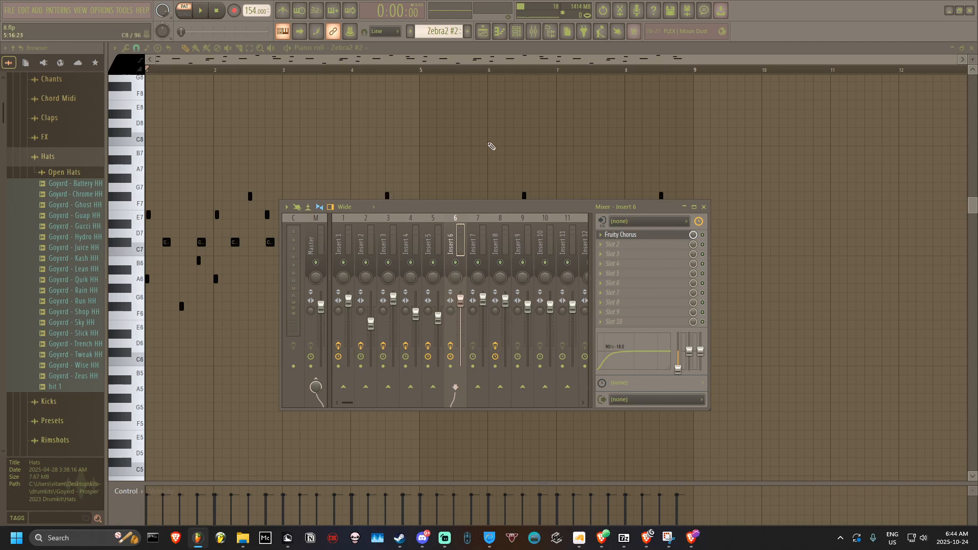
{"action": "key", "text": "F9"}
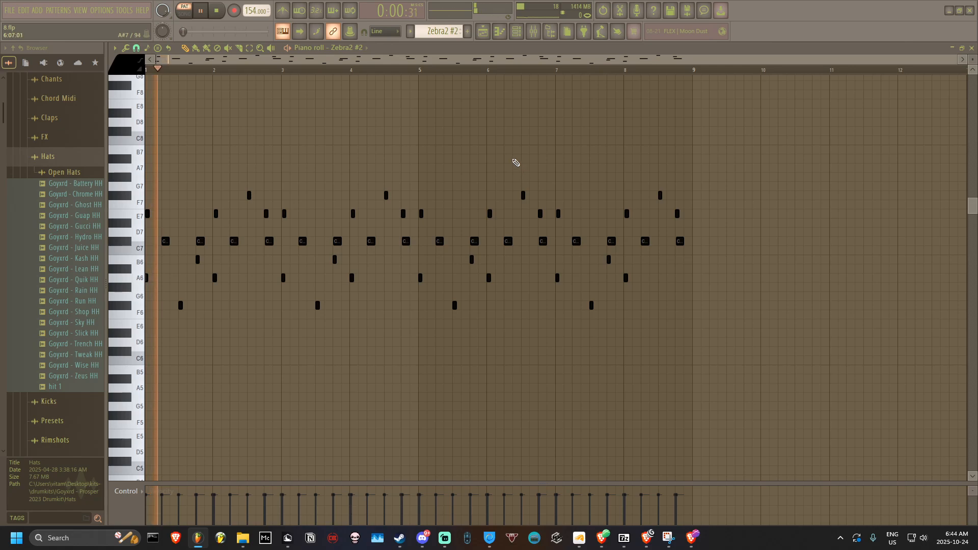
Step: Place the song position at bar 9 in the playlist, enable only drum Tracks 7 to 12 and audition them together
{"action": "left_click", "coordinate": [482, 32]}
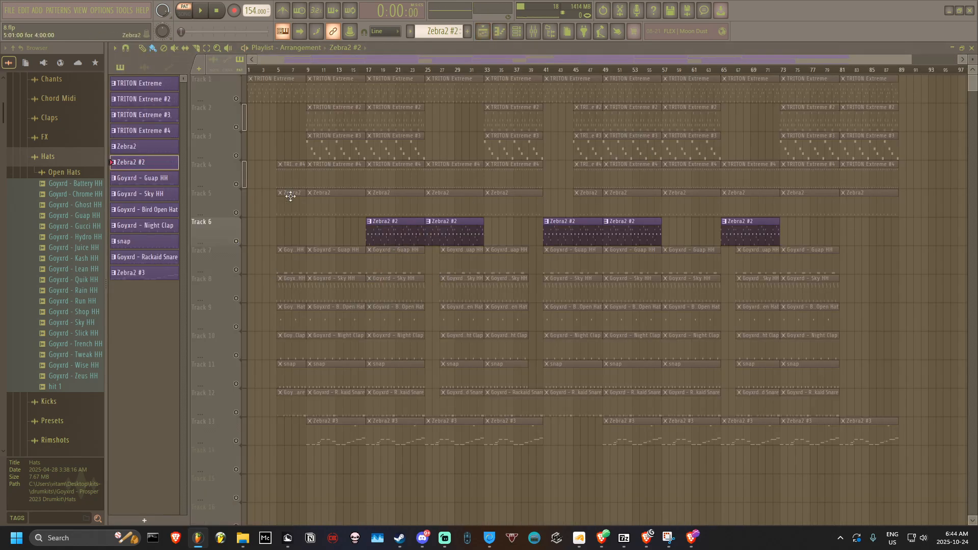
{"action": "left_click", "coordinate": [307, 70]}
{"action": "left_click_drag", "start_coordinate": [244, 275], "coordinate": [236, 405]}
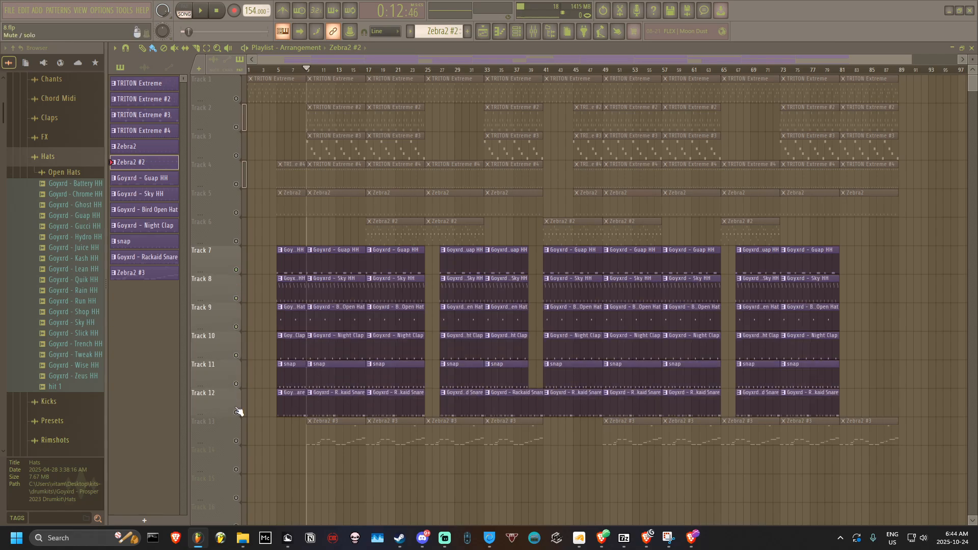
{"action": "key", "text": "space"}
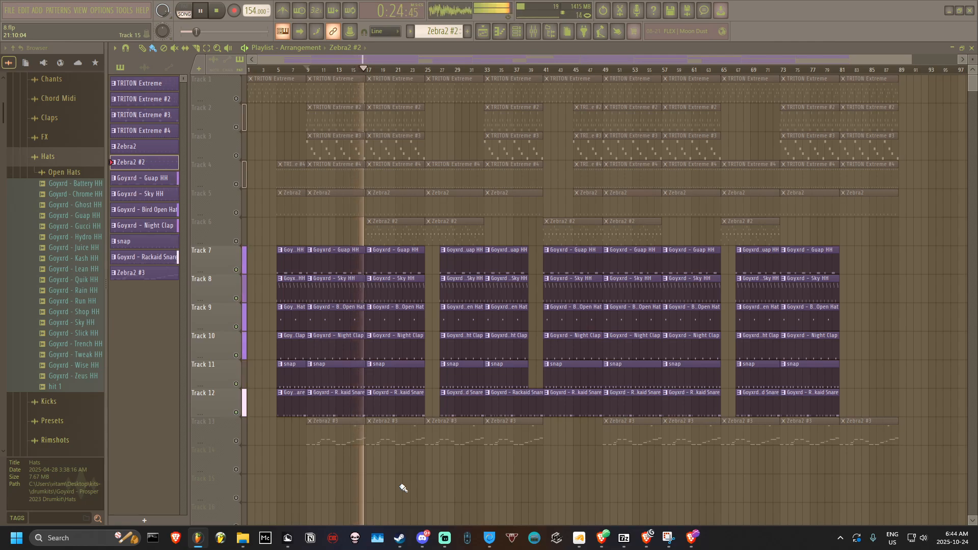
{"action": "key", "text": "space"}
Step: Open the Goyxrd - Guap HH clip at bar 9 in the piano roll and examine its first bars closely
{"action": "double_click", "coordinate": [348, 262]}
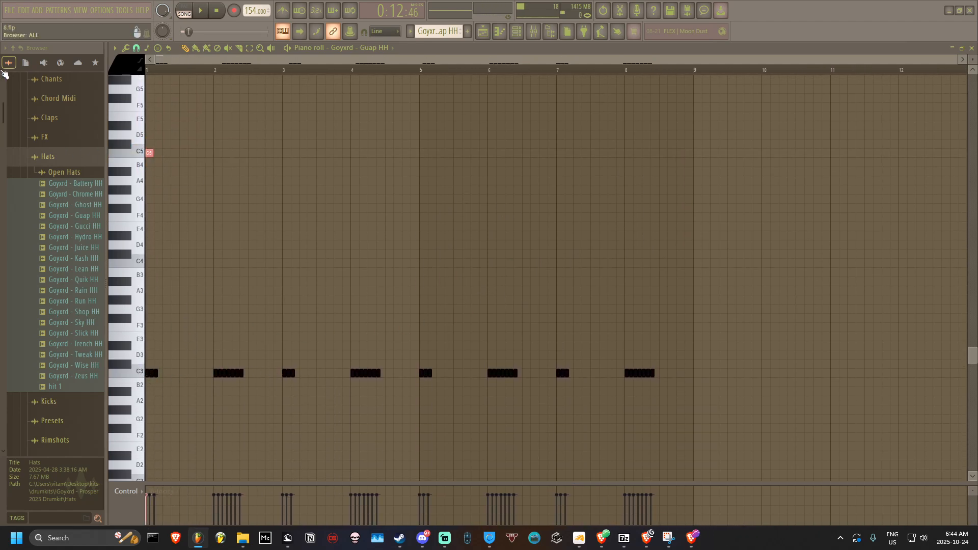
{"action": "scroll", "coordinate": [161, 437], "scroll_direction": "up", "scroll_amount": 3}
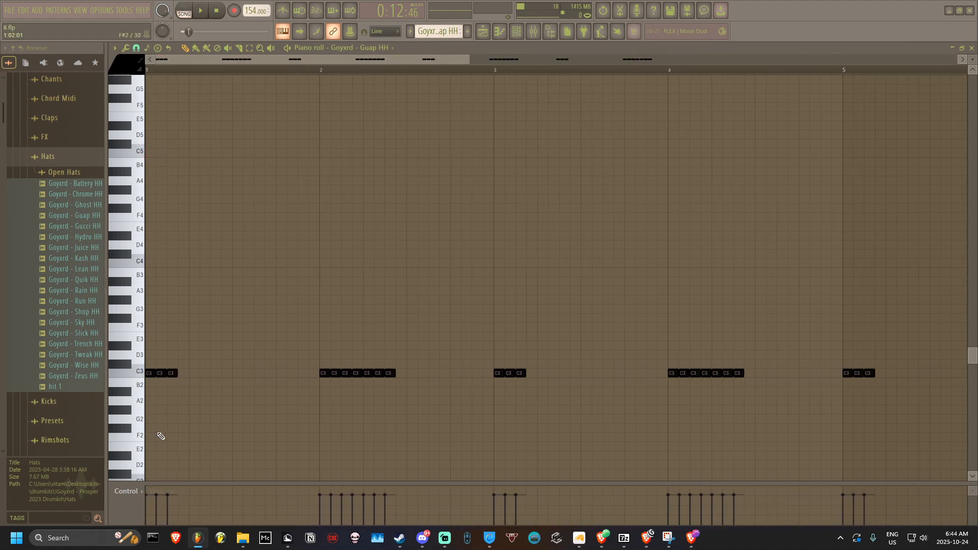
{"action": "scroll", "coordinate": [161, 437], "scroll_direction": "up", "scroll_amount": 2}
{"action": "scroll", "coordinate": [734, 379], "scroll_direction": "down", "scroll_amount": 1}
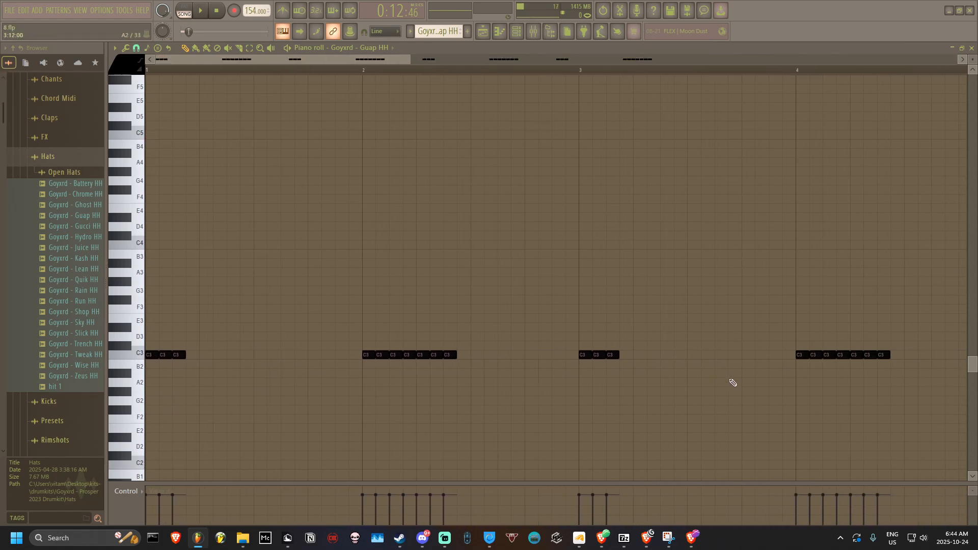
Step: Draw a trial G2 note at bar 1, lengthen it, preview the chopper on it, then cancel and delete the note
{"action": "left_click", "coordinate": [159, 402]}
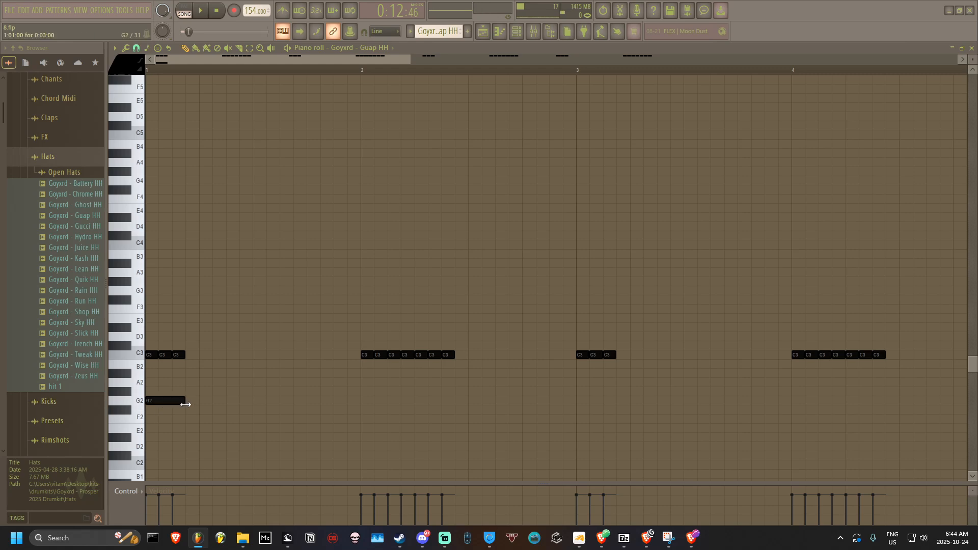
{"action": "left_click_drag", "start_coordinate": [186, 404], "coordinate": [199, 404]}
{"action": "key", "text": "ctrl+u"}
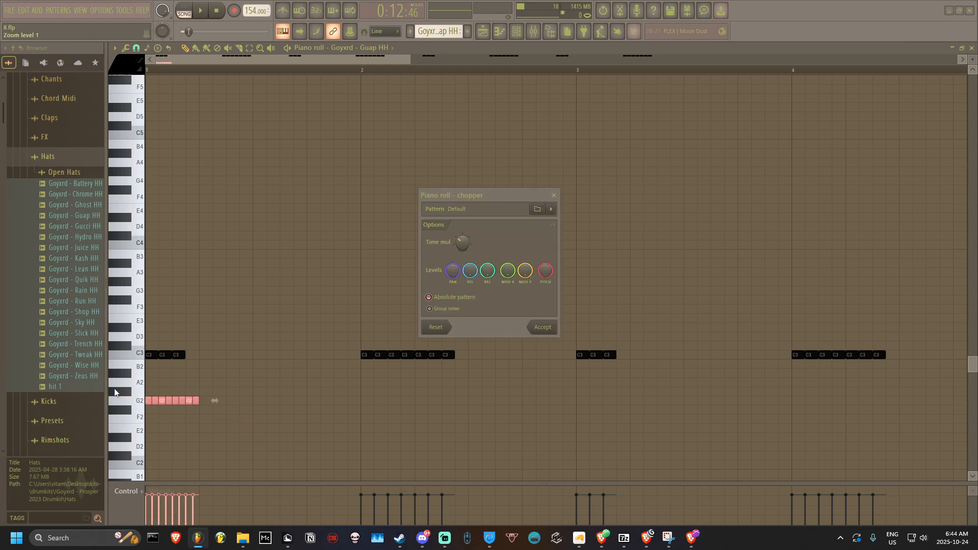
{"action": "left_click_drag", "start_coordinate": [463, 255], "coordinate": [463, 243]}
{"action": "left_click", "coordinate": [554, 196]}
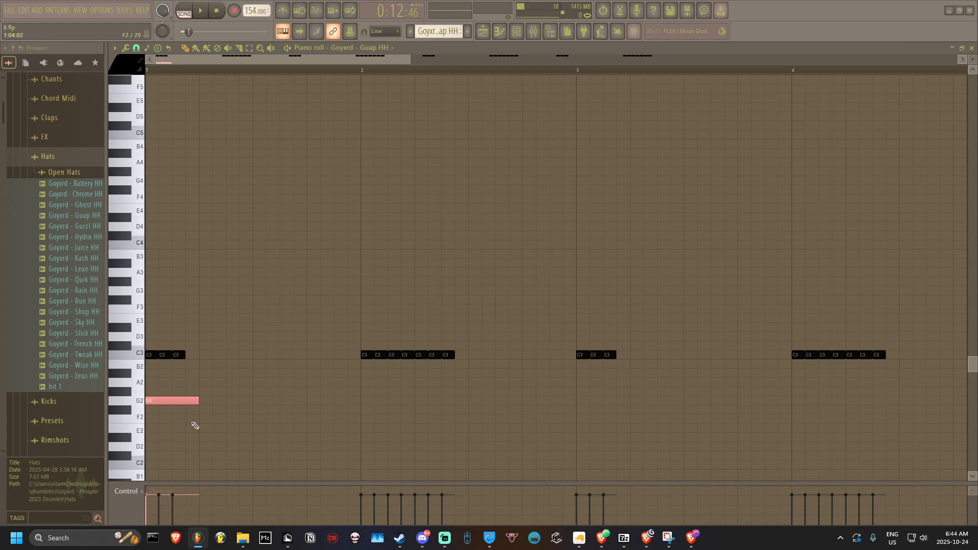
{"action": "right_click", "coordinate": [167, 401]}
Step: Switch playback to pattern mode and audition the Goyxrd - Guap HH pattern
{"action": "scroll", "coordinate": [380, 431], "scroll_direction": "down", "scroll_amount": 2}
{"action": "scroll", "coordinate": [380, 432], "scroll_direction": "down", "scroll_amount": 1}
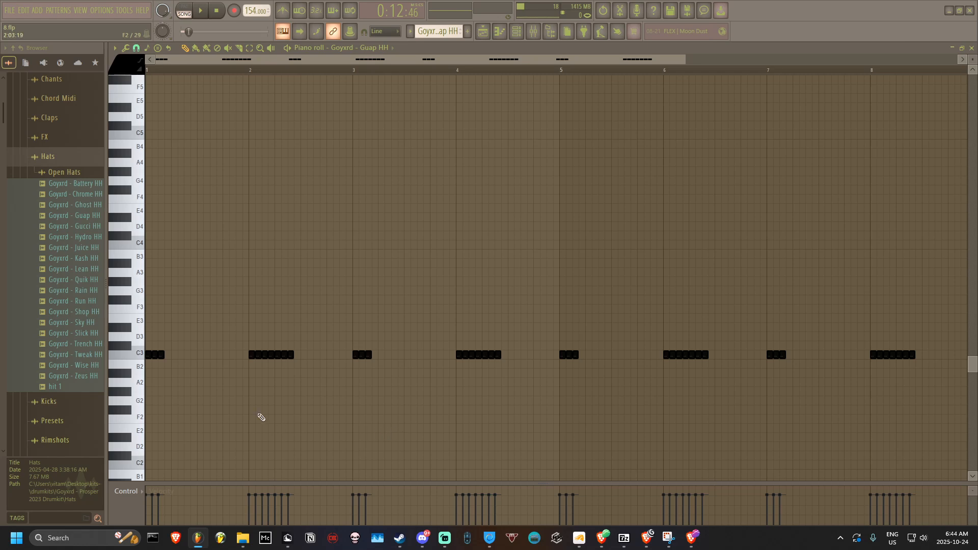
{"action": "scroll", "coordinate": [450, 391], "scroll_direction": "down", "scroll_amount": 2}
{"action": "left_click", "coordinate": [189, 9]}
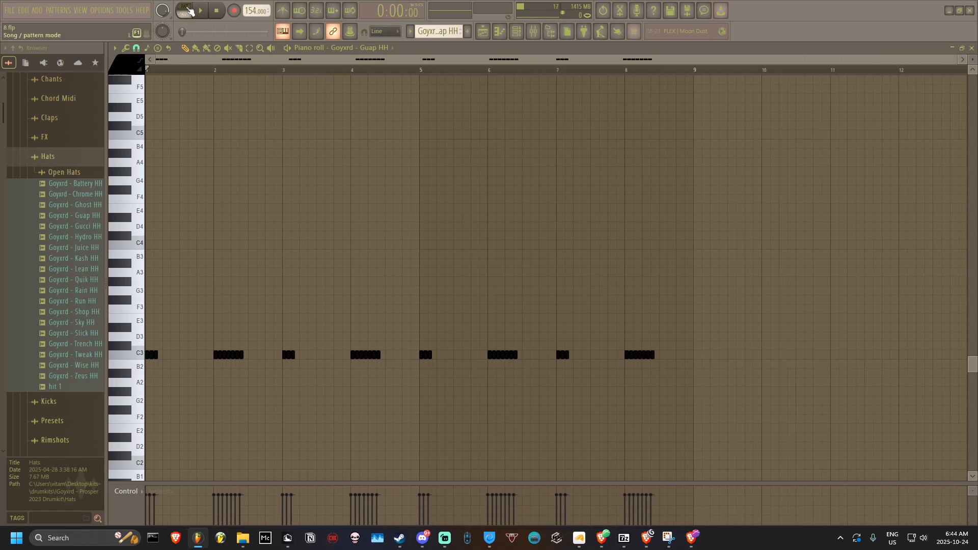
{"action": "key", "text": "space"}
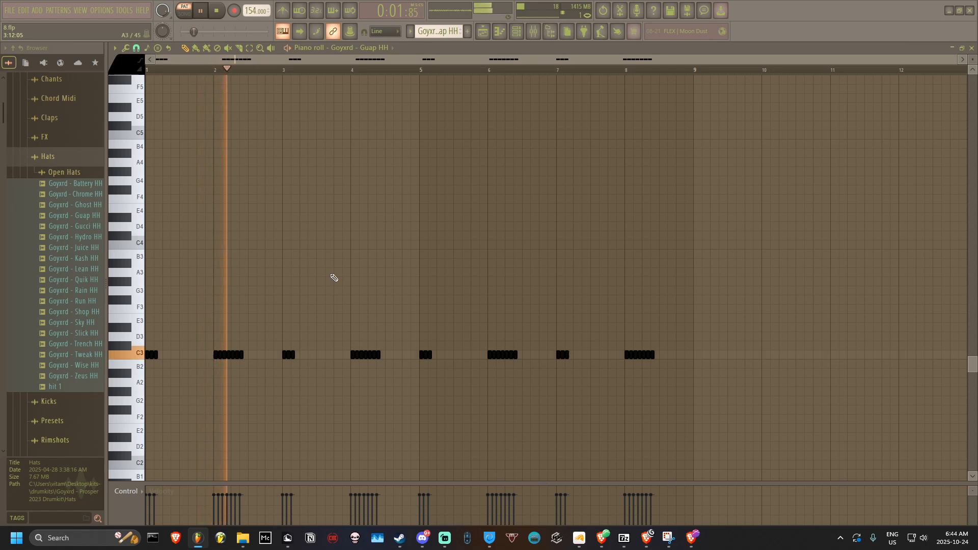
{"action": "key", "text": "space"}
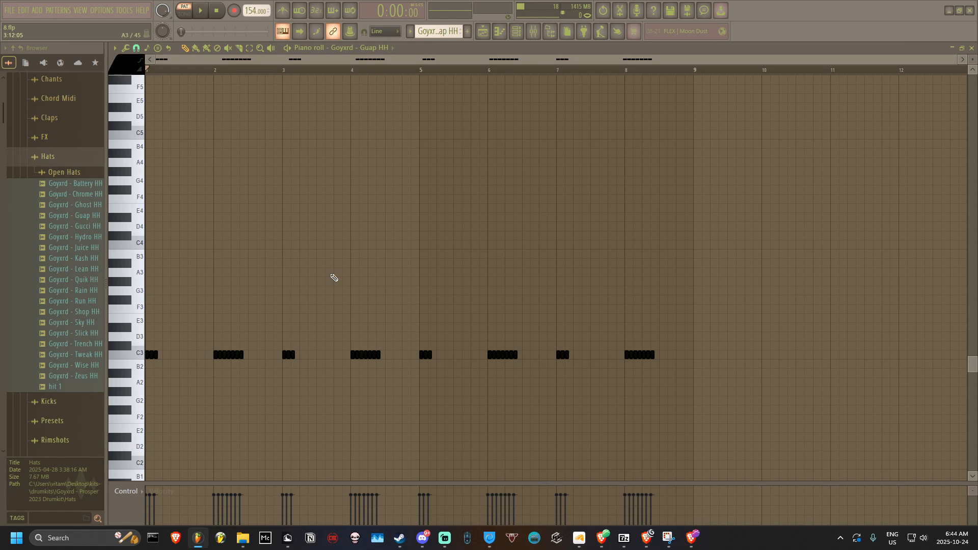
Step: Open the Goyxrd - Sky HH clip at bar 9 in the piano roll, view its notes and audition the pattern
{"action": "left_click", "coordinate": [484, 31]}
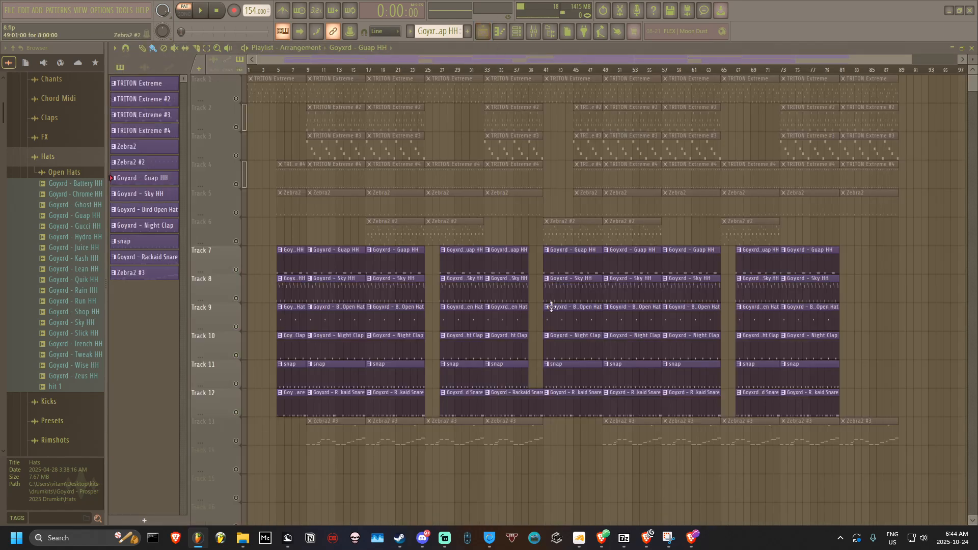
{"action": "double_click", "coordinate": [332, 294]}
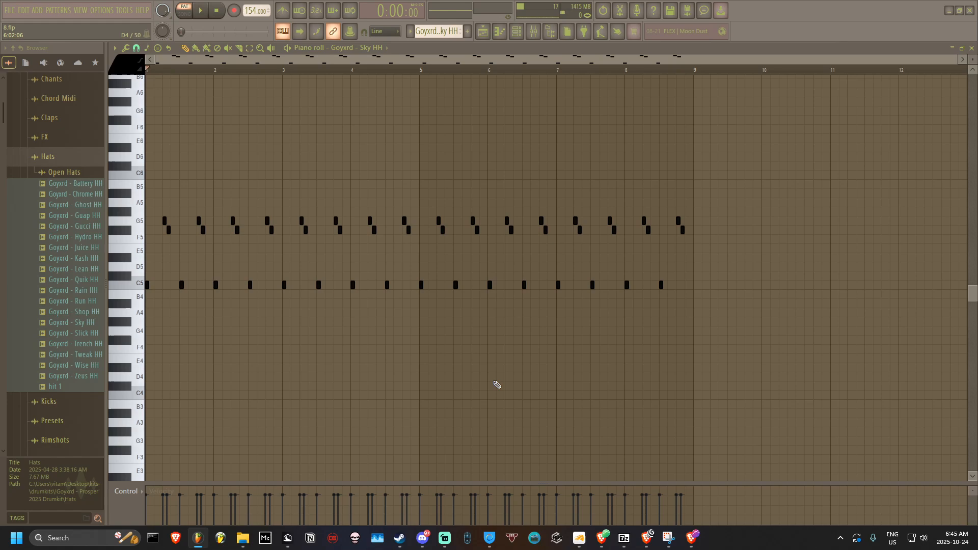
{"action": "scroll", "coordinate": [56, 339], "scroll_direction": "up", "scroll_amount": 5}
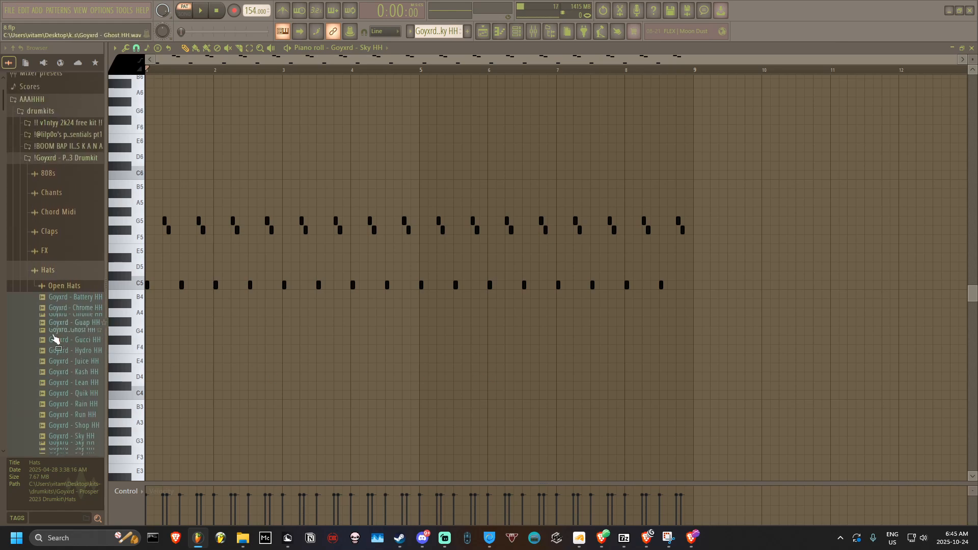
{"action": "scroll", "coordinate": [55, 340], "scroll_direction": "down", "scroll_amount": 2}
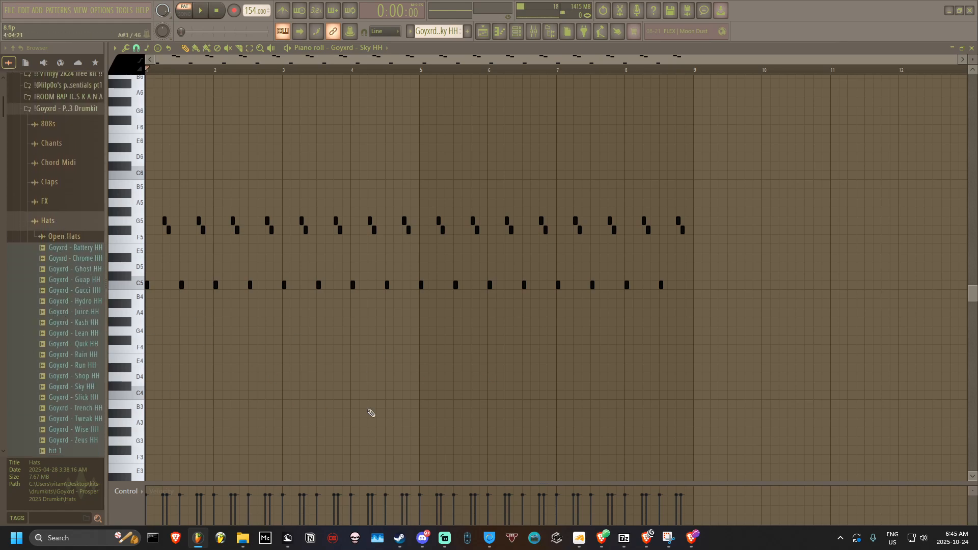
{"action": "scroll", "coordinate": [372, 414], "scroll_direction": "up", "scroll_amount": 3}
{"action": "scroll", "coordinate": [297, 426], "scroll_direction": "up", "scroll_amount": 3}
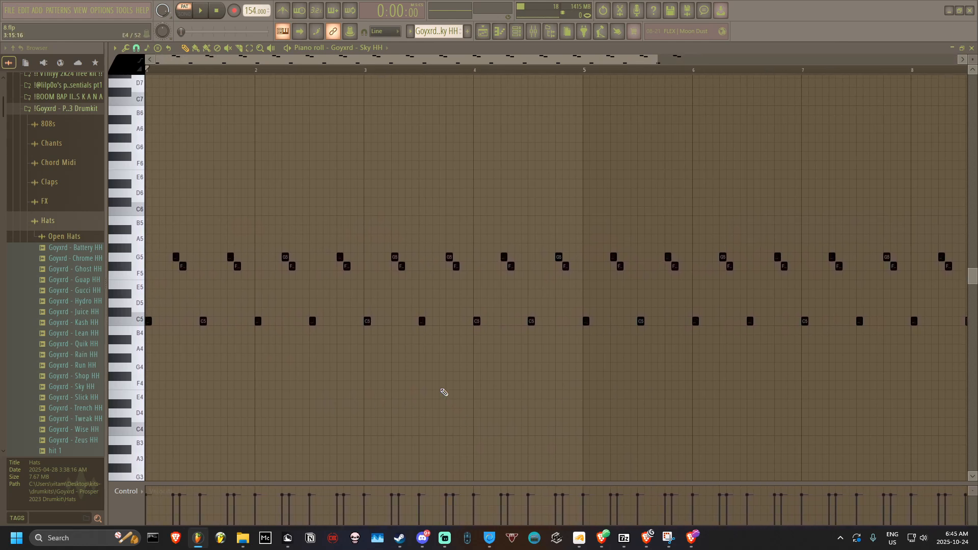
{"action": "key", "text": "space"}
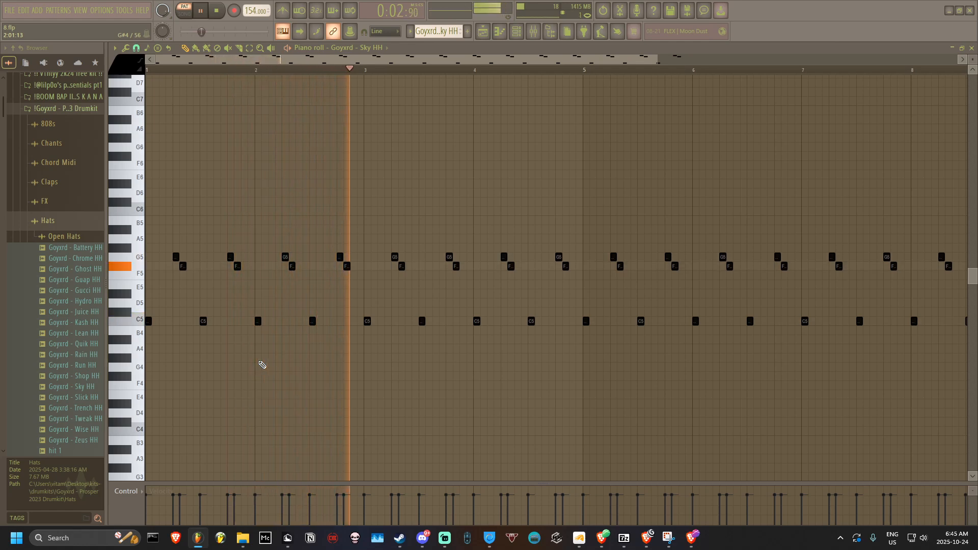
{"action": "key", "text": "space"}
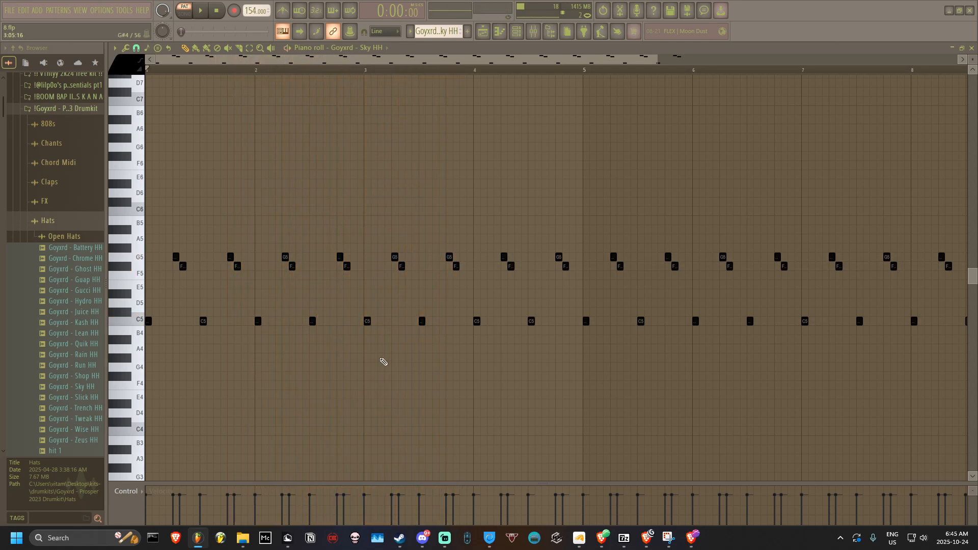
{"action": "scroll", "coordinate": [367, 388], "scroll_direction": "down", "scroll_amount": 3}
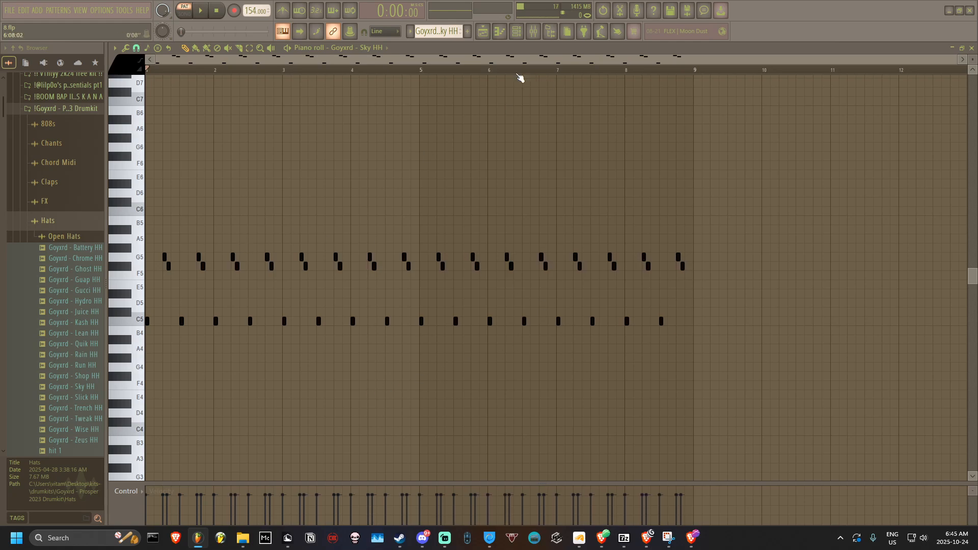
Step: Open the Goyxrd - Bird Open Hat clip at bar 9 in the piano roll and audition its pattern
{"action": "left_click", "coordinate": [486, 32]}
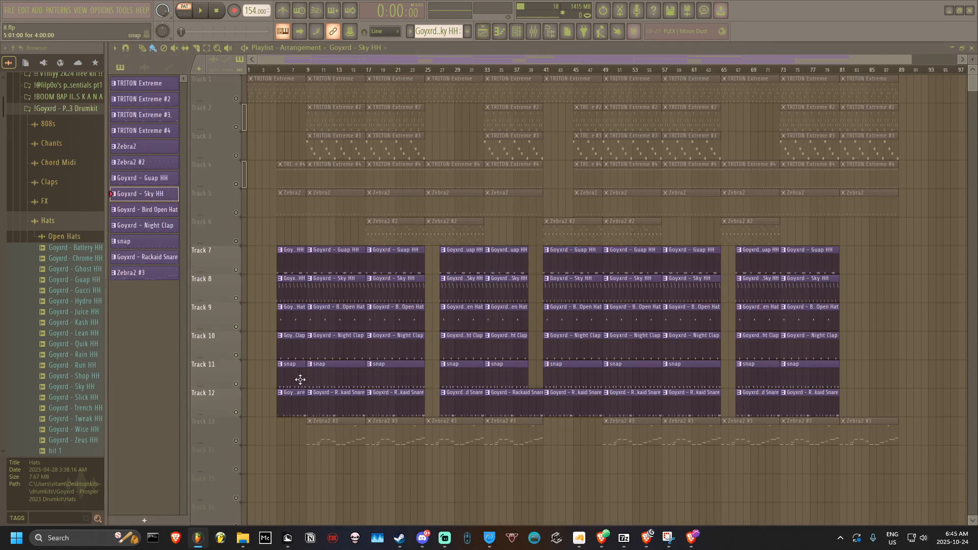
{"action": "double_click", "coordinate": [333, 323]}
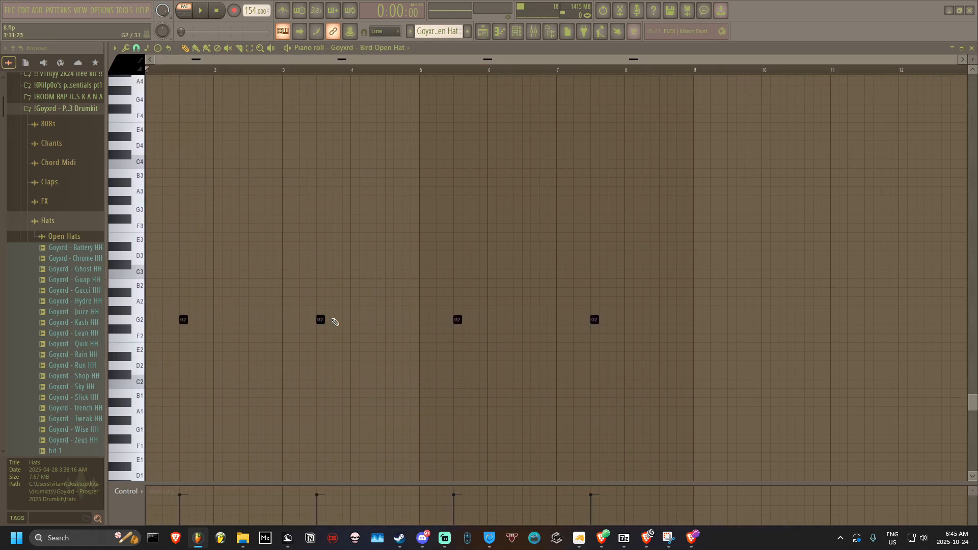
{"action": "key", "text": "space"}
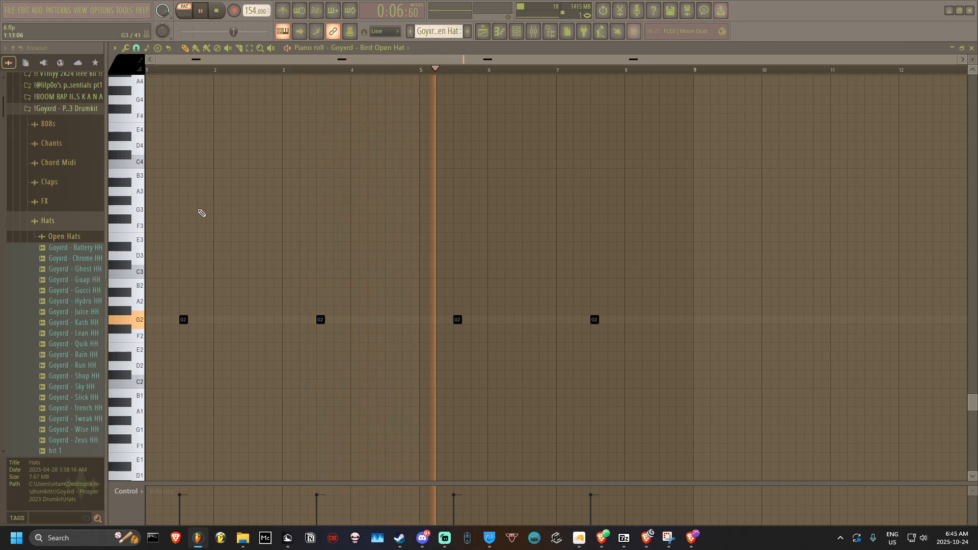
{"action": "key", "text": "space"}
Step: Open the Goyxrd - Night Clap clip at bar 9 in the piano roll, audition its pattern and return to the playlist
{"action": "left_click", "coordinate": [490, 34]}
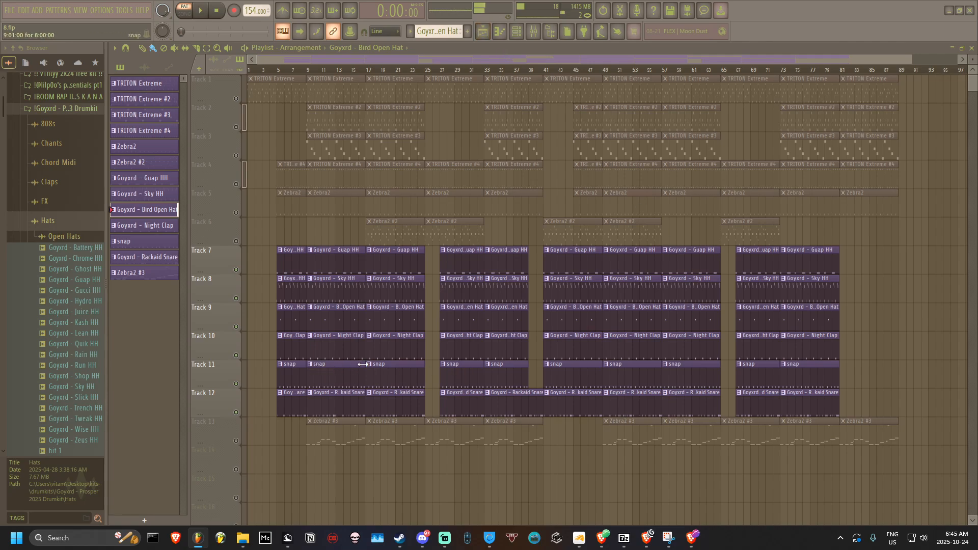
{"action": "double_click", "coordinate": [337, 357]}
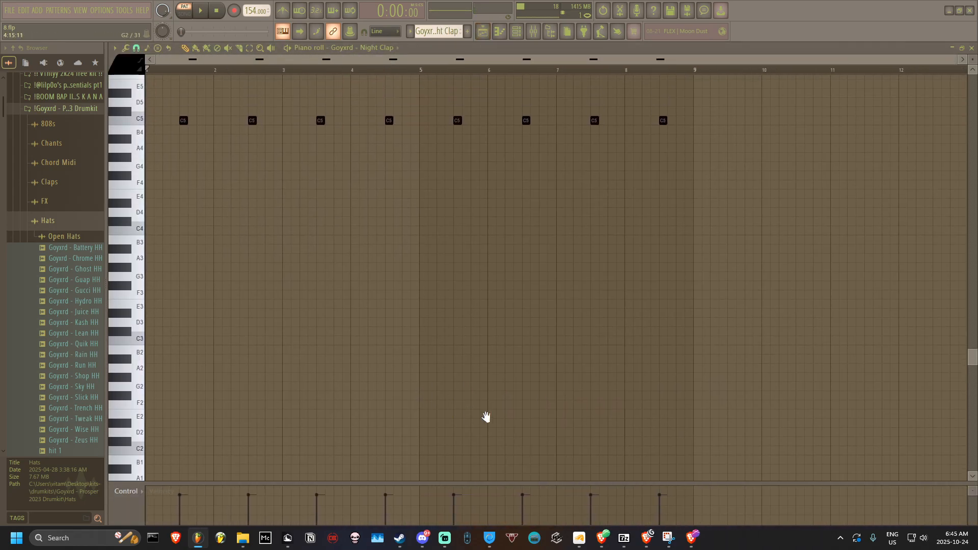
{"action": "scroll", "coordinate": [395, 271], "scroll_direction": "up", "scroll_amount": 2}
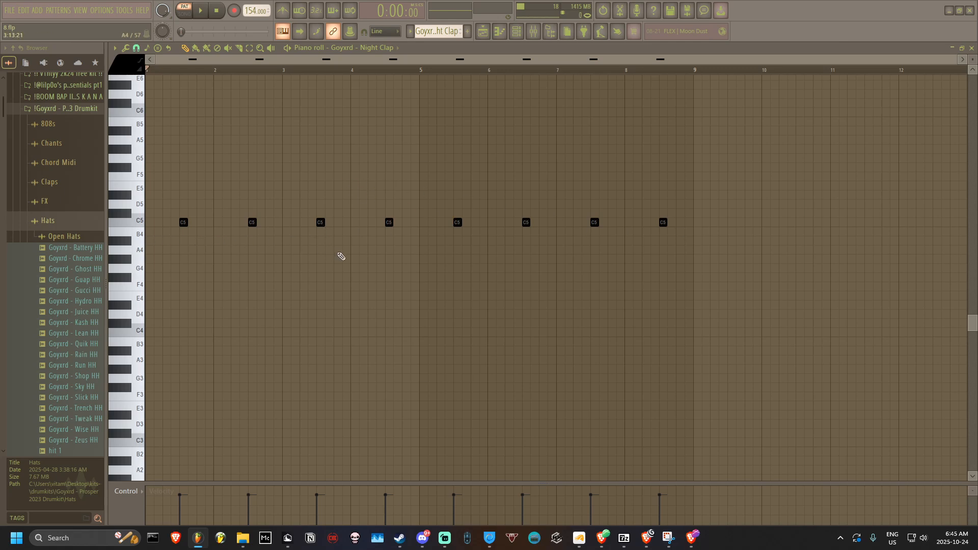
{"action": "key", "text": "space"}
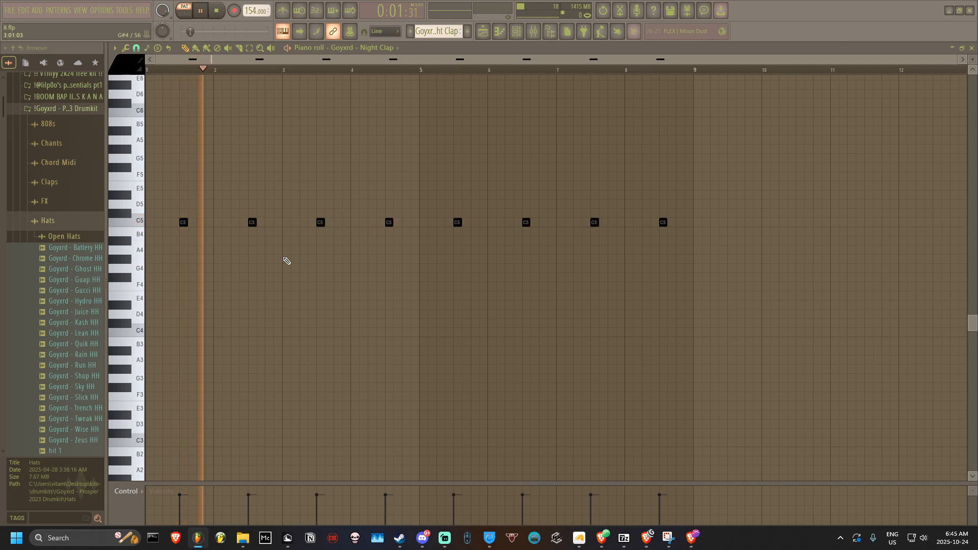
{"action": "key", "text": "space"}
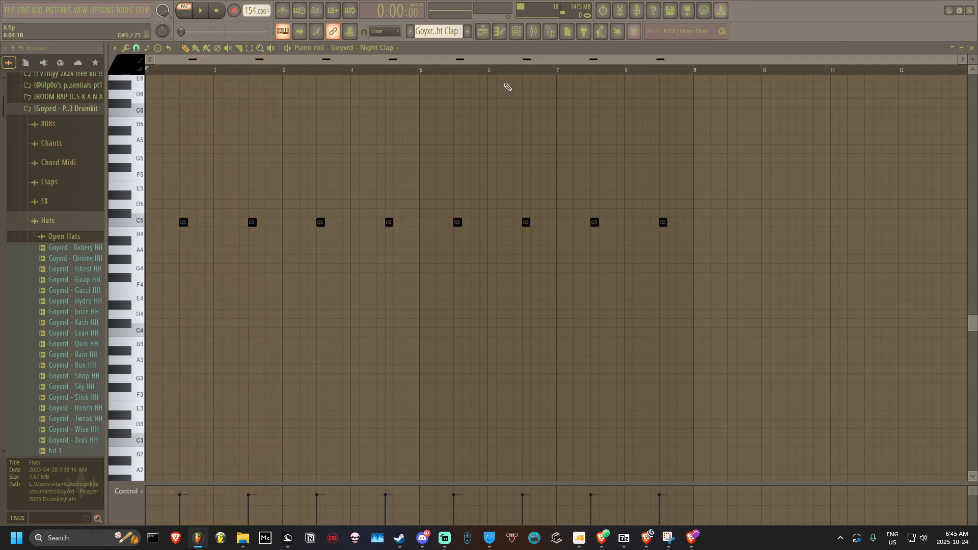
{"action": "left_click", "coordinate": [488, 32]}
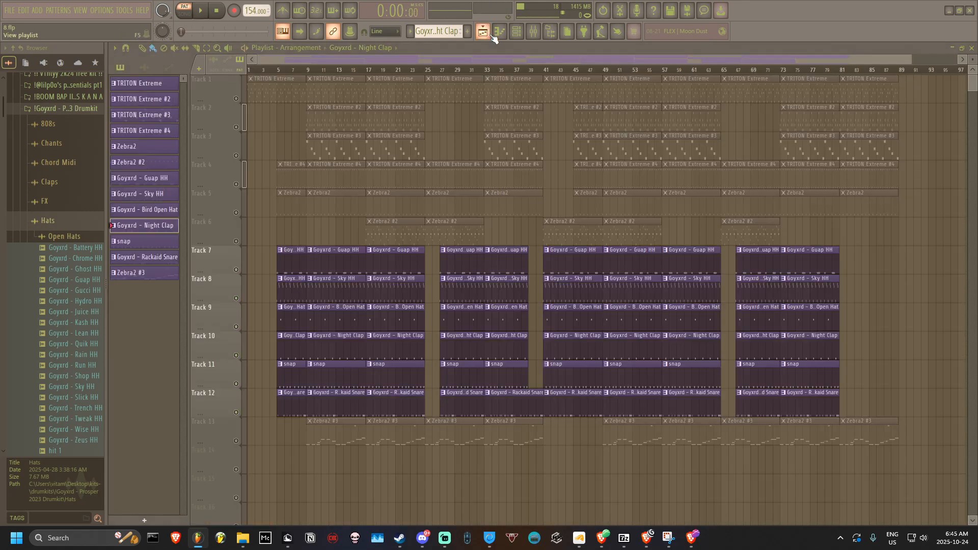
Step: Open the snap clip at bar 9 in the piano roll, audition its pattern, inspect the roll before bar 5 and return to the playlist
{"action": "double_click", "coordinate": [339, 386]}
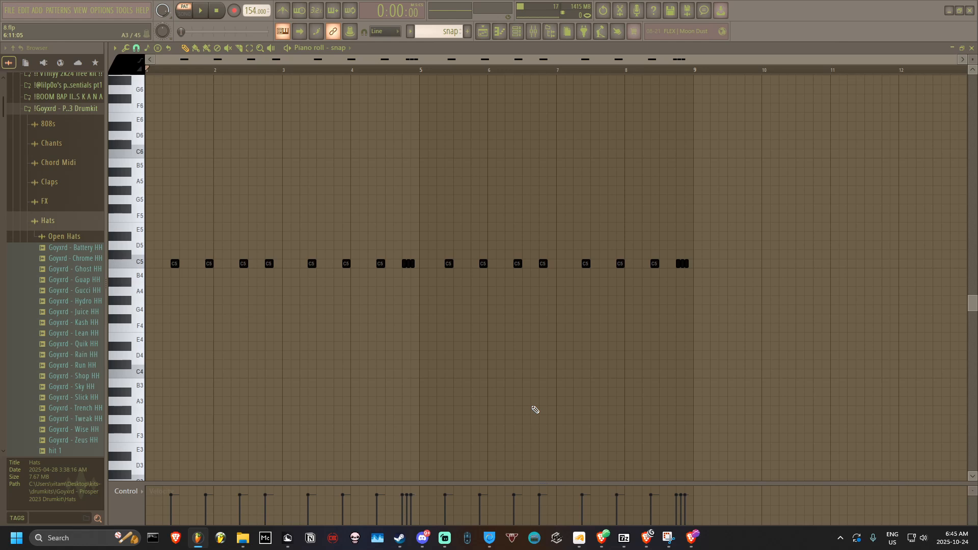
{"action": "key", "text": "space"}
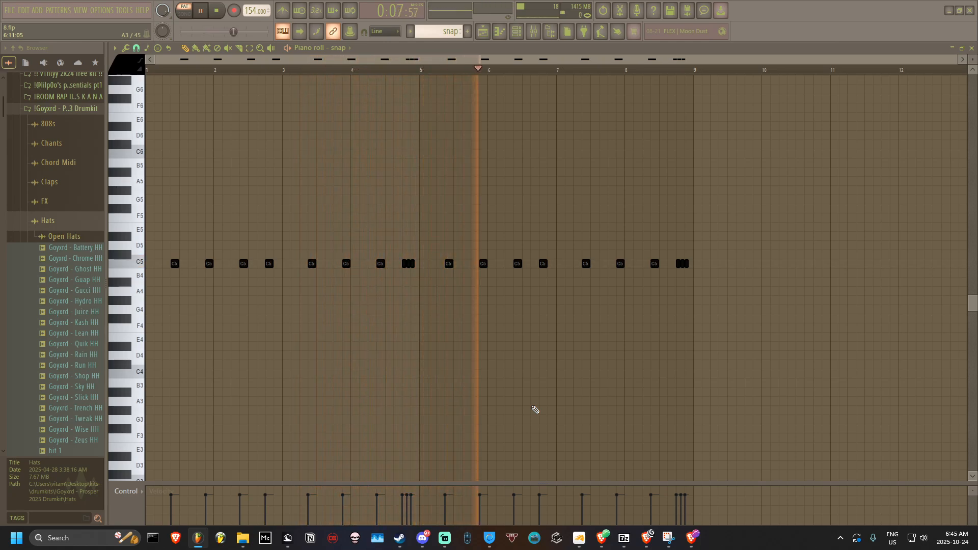
{"action": "key", "text": "space"}
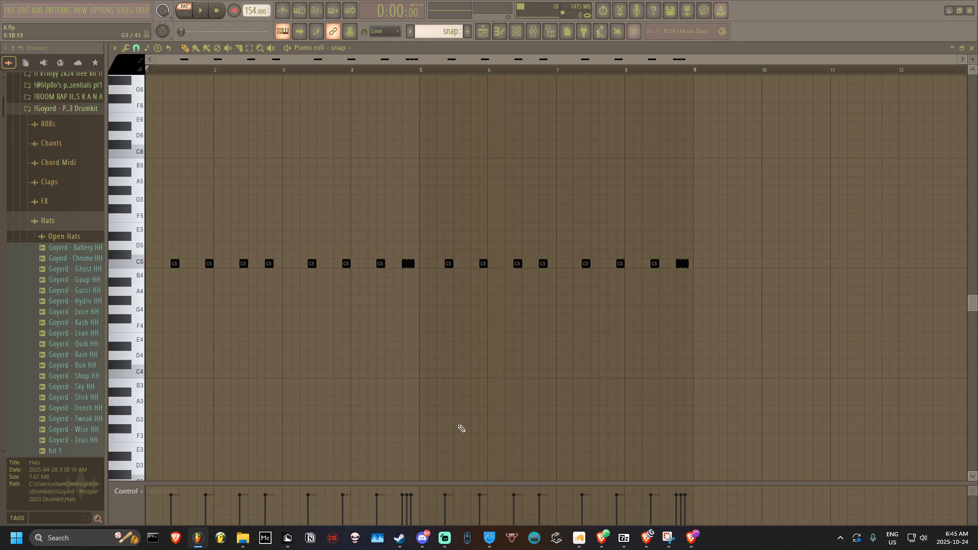
{"action": "scroll", "coordinate": [459, 426], "scroll_direction": "up", "scroll_amount": 2}
{"action": "scroll", "coordinate": [472, 374], "scroll_direction": "up", "scroll_amount": 3}
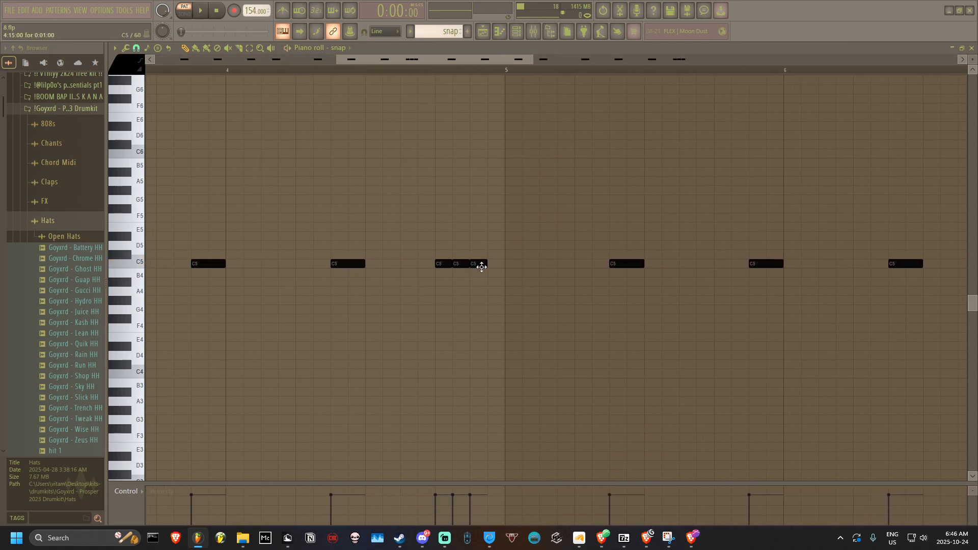
{"action": "scroll", "coordinate": [474, 255], "scroll_direction": "down", "scroll_amount": 4}
{"action": "left_click", "coordinate": [483, 32]}
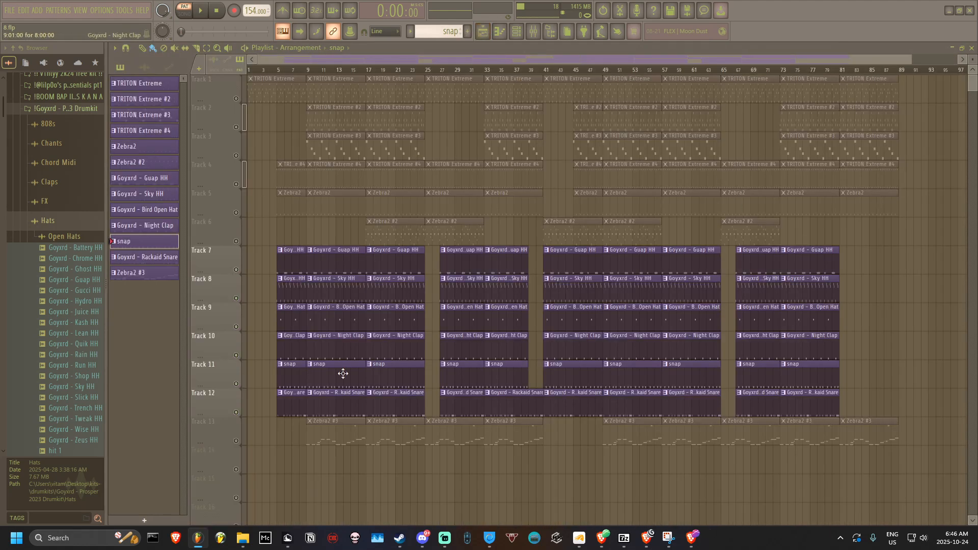
Step: Open the Goyxrd - Rackaid Snare clip at bar 9 in the piano roll, audition it and inspect the fast roll before bar 5
{"action": "double_click", "coordinate": [342, 409]}
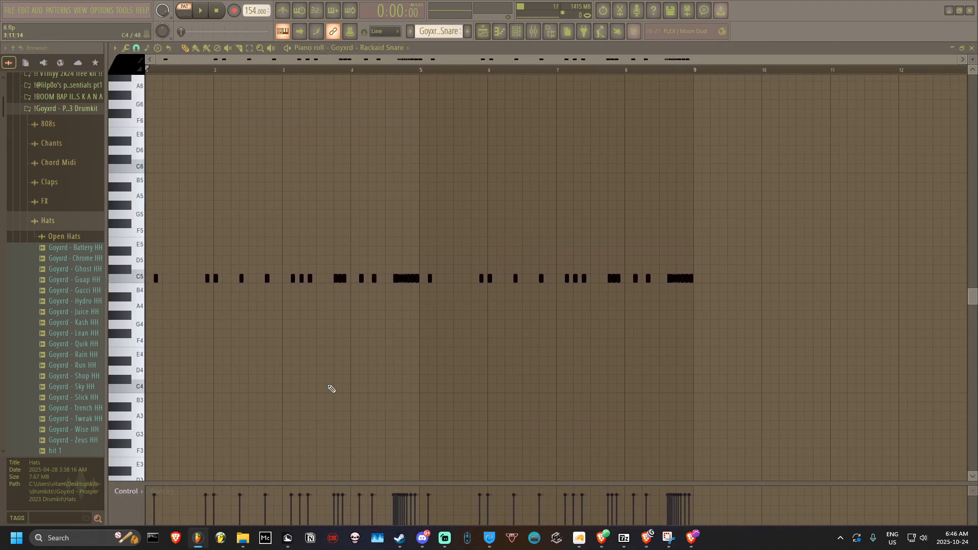
{"action": "scroll", "coordinate": [463, 187], "scroll_direction": "up", "scroll_amount": 1}
{"action": "key", "text": "space"}
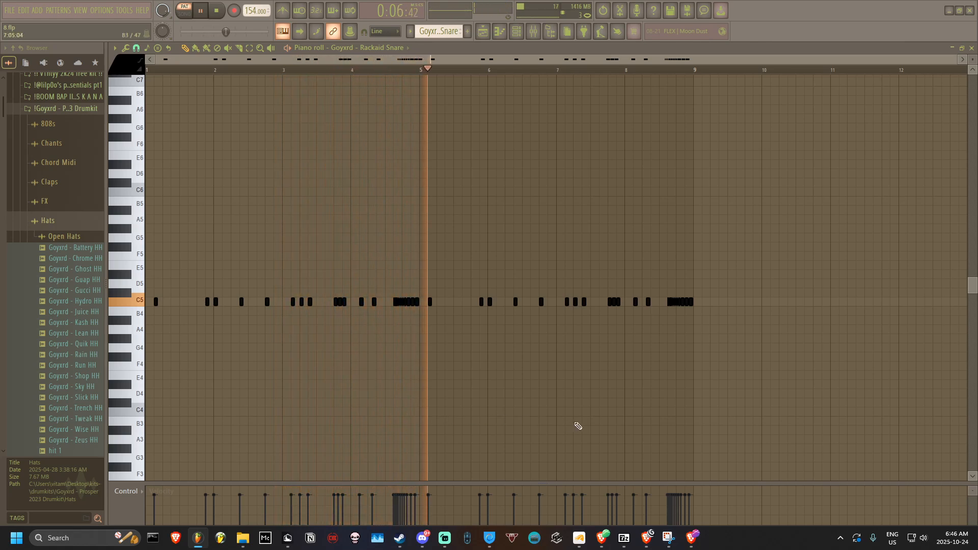
{"action": "key", "text": "space"}
{"action": "left_click", "coordinate": [397, 73]}
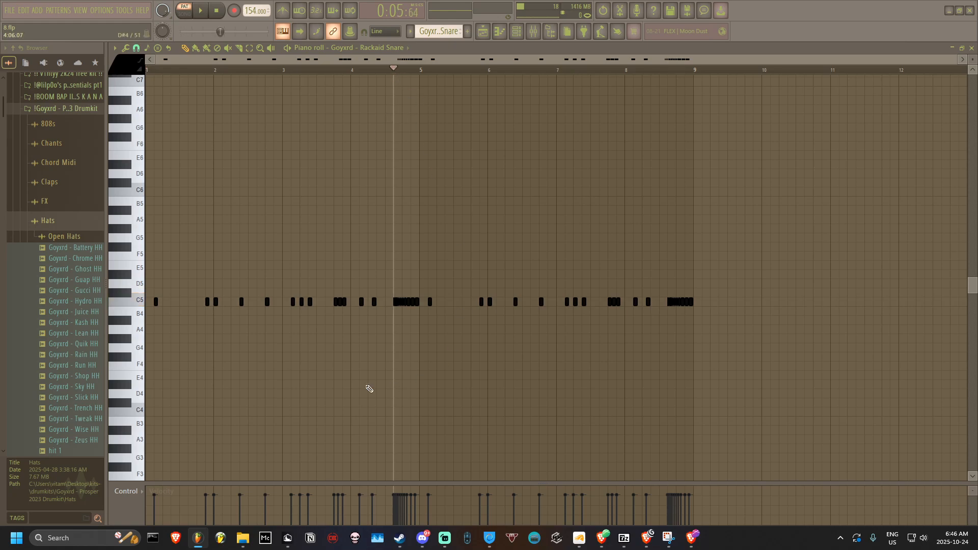
{"action": "scroll", "coordinate": [367, 389], "scroll_direction": "up", "scroll_amount": 8}
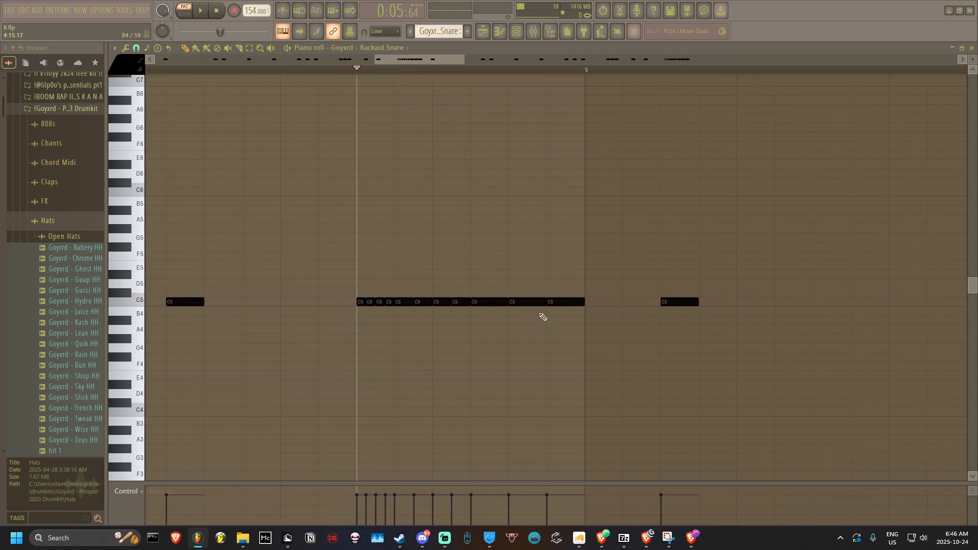
Step: Draw G#4 notes below the snare roll before bar 5 and chop them into four short and four longer hits with the Chopper
{"action": "left_click", "coordinate": [387, 339]}
{"action": "left_click_drag", "start_coordinate": [509, 342], "coordinate": [381, 340]}
{"action": "left_click", "coordinate": [418, 340]}
{"action": "key", "text": "alt+u"}
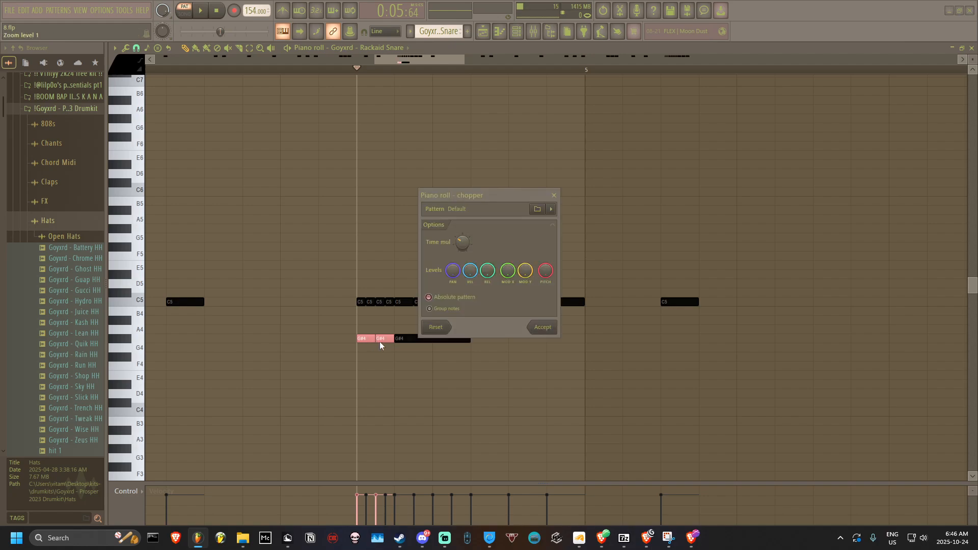
{"action": "left_click", "coordinate": [539, 328]}
{"action": "left_click_drag", "start_coordinate": [574, 378], "coordinate": [426, 335]}
{"action": "key", "text": "alt+u"}
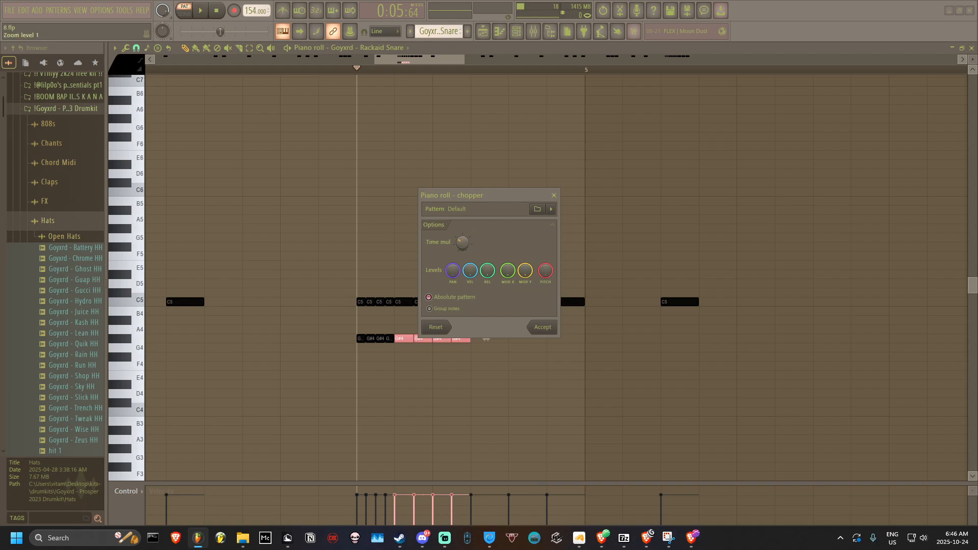
{"action": "left_click", "coordinate": [541, 327]}
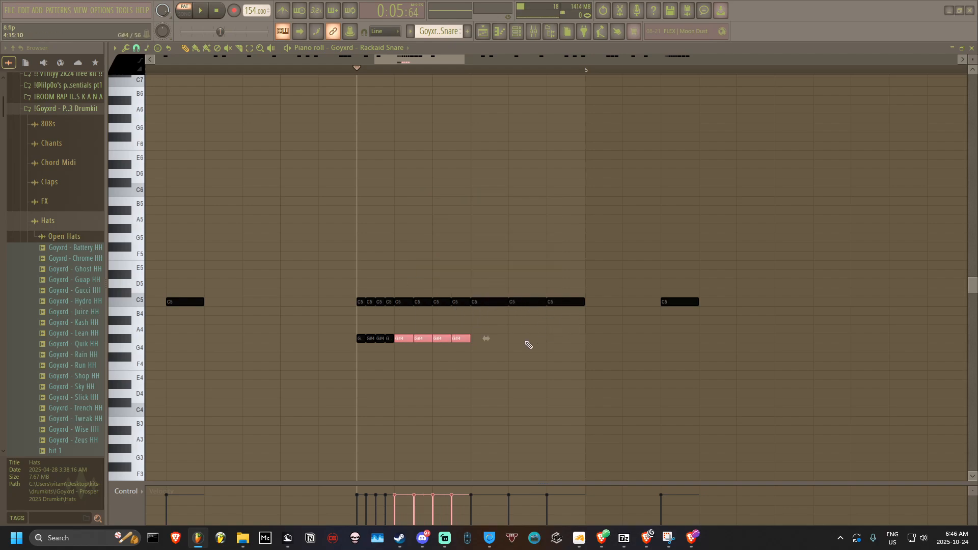
Step: Select all the chopped G#4 notes below the snare roll and delete them
{"action": "left_click", "coordinate": [543, 364]}
{"action": "left_click_drag", "start_coordinate": [416, 348], "coordinate": [317, 334]}
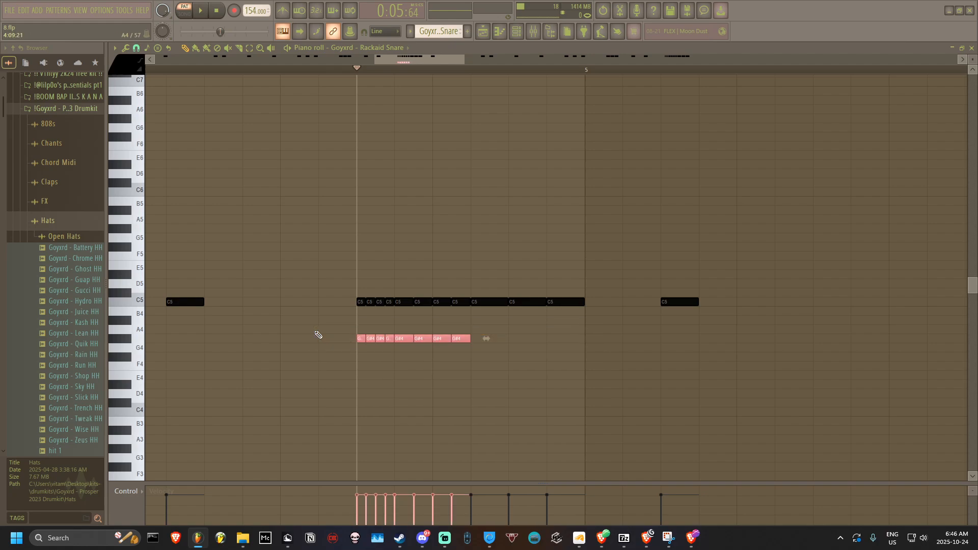
{"action": "key", "text": "Delete"}
Step: Audition the Goyxrd - Rackaid Snare roll from the second half of bar 4 and return to the playlist
{"action": "scroll", "coordinate": [474, 396], "scroll_direction": "down", "scroll_amount": 5}
{"action": "key", "text": "space"}
{"action": "key", "text": "space"}
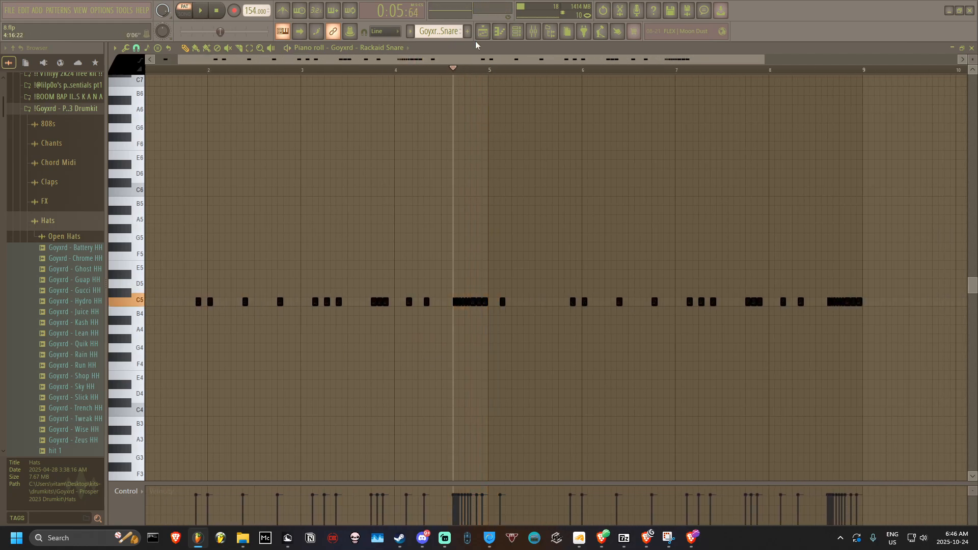
{"action": "left_click", "coordinate": [484, 35]}
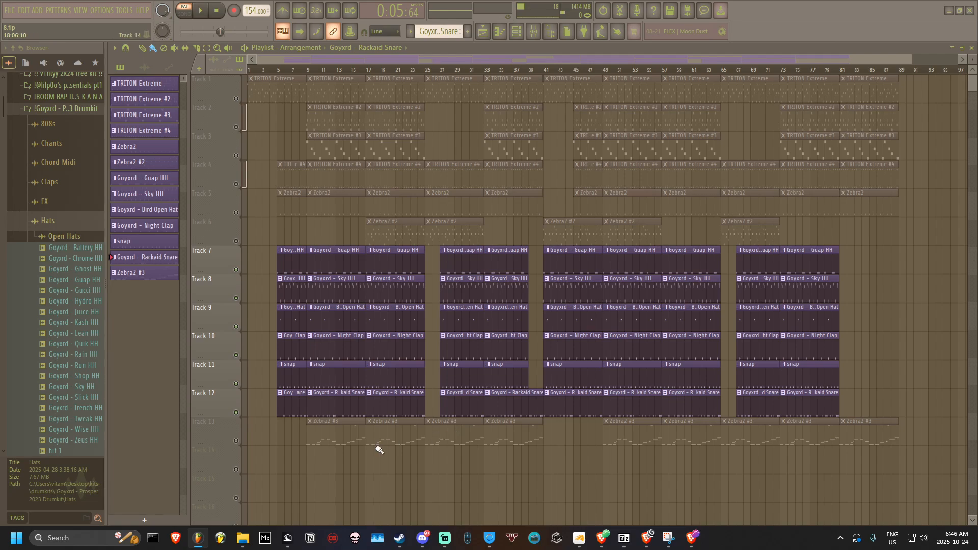
Step: Solo track 13 in the playlist and open its Zebra2 #3 clip at bar 9 in the piano roll
{"action": "left_click", "coordinate": [238, 444]}
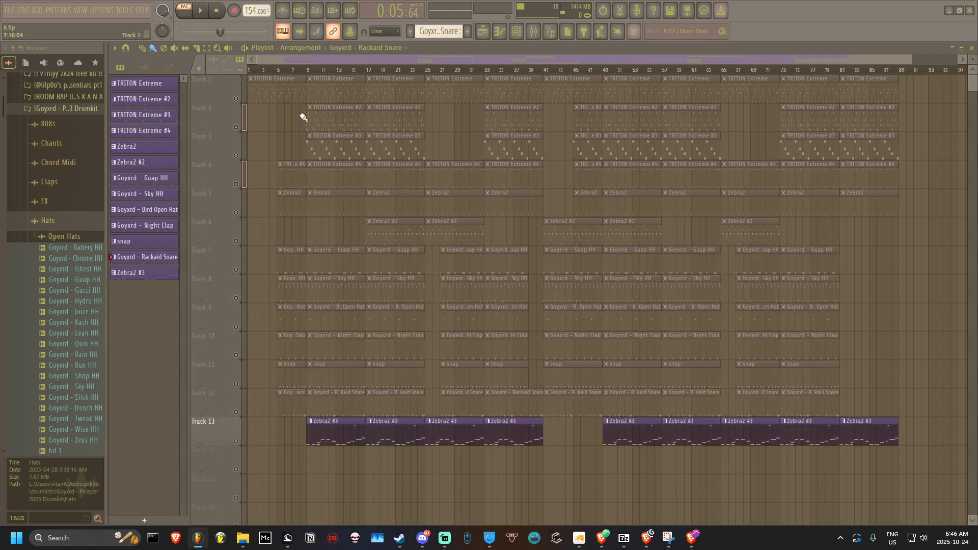
{"action": "left_click", "coordinate": [309, 73]}
{"action": "double_click", "coordinate": [331, 448]}
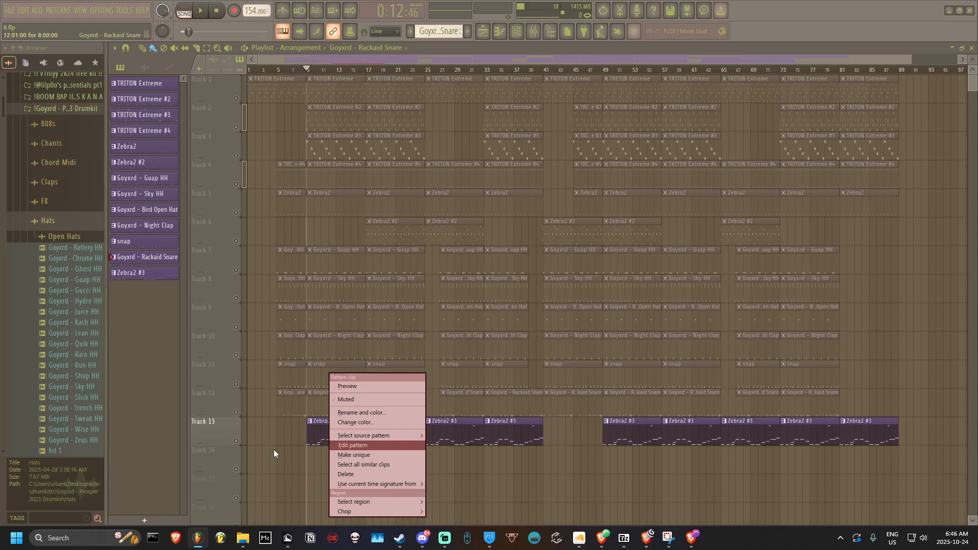
{"action": "left_click", "coordinate": [275, 451]}
{"action": "double_click", "coordinate": [324, 445]}
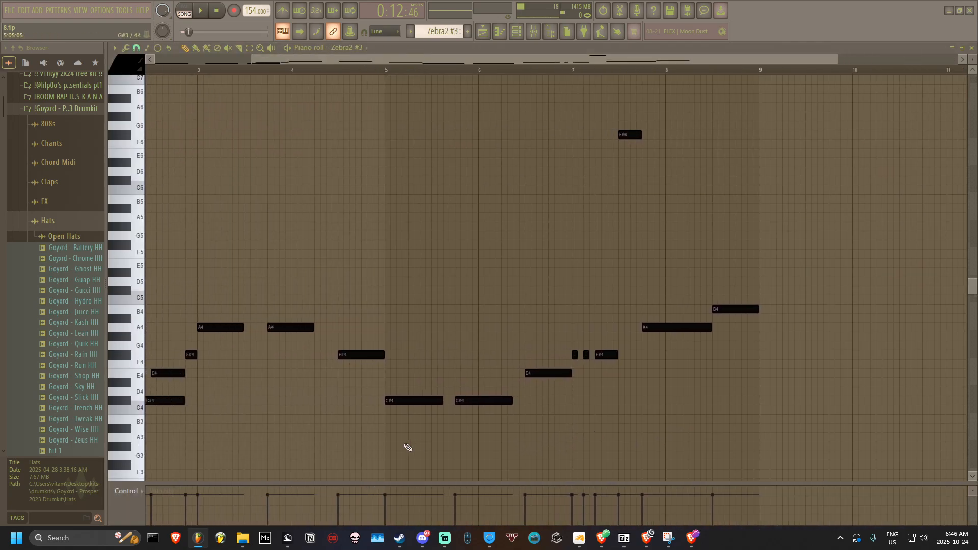
Step: Open the mixer, check the effect slots of Insert 7 and close the mixer
{"action": "left_click", "coordinate": [535, 38]}
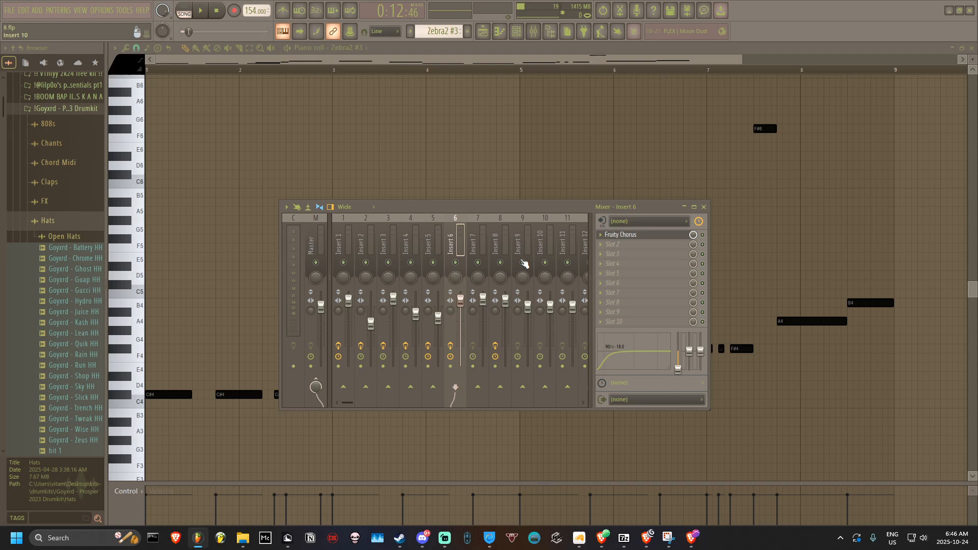
{"action": "left_click", "coordinate": [476, 251]}
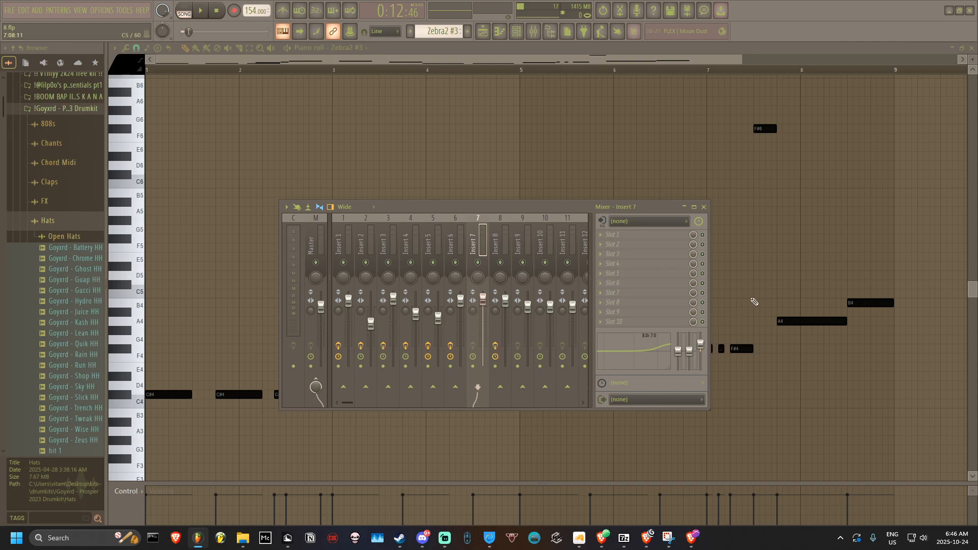
{"action": "key", "text": "F9"}
Step: Switch playback to pattern mode and audition the full Zebra2 #3 bass melody in the piano roll
{"action": "scroll", "coordinate": [367, 240], "scroll_direction": "down", "scroll_amount": 2}
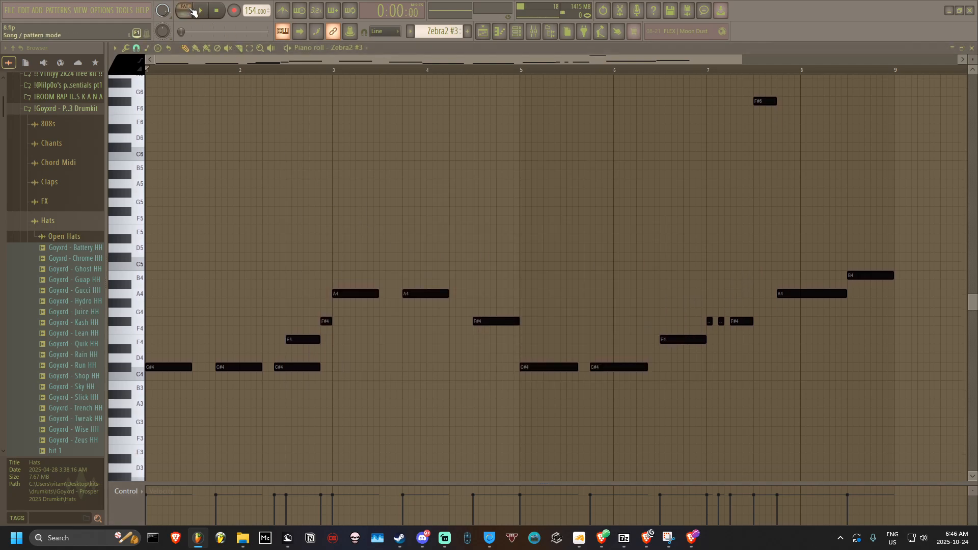
{"action": "left_click", "coordinate": [195, 10]}
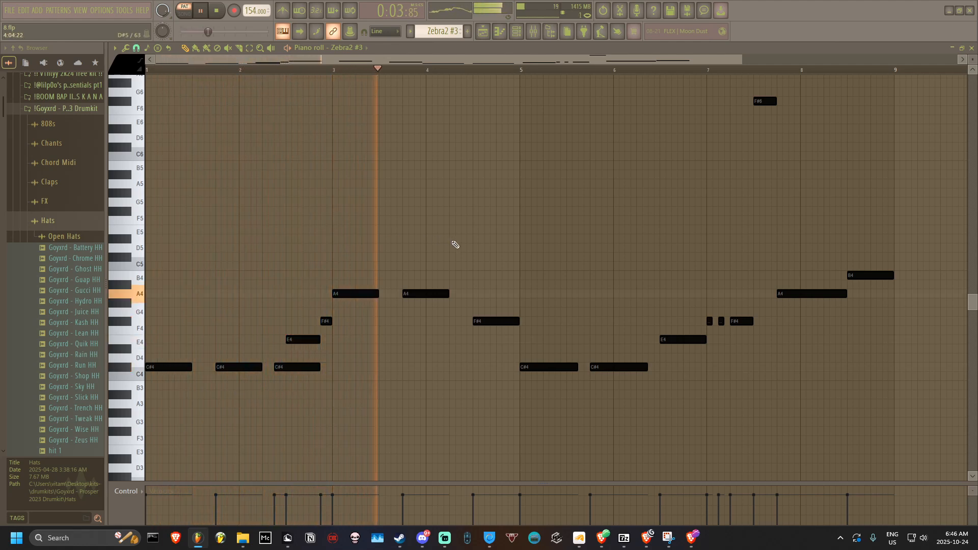
{"action": "scroll", "coordinate": [599, 270], "scroll_direction": "down", "scroll_amount": 2}
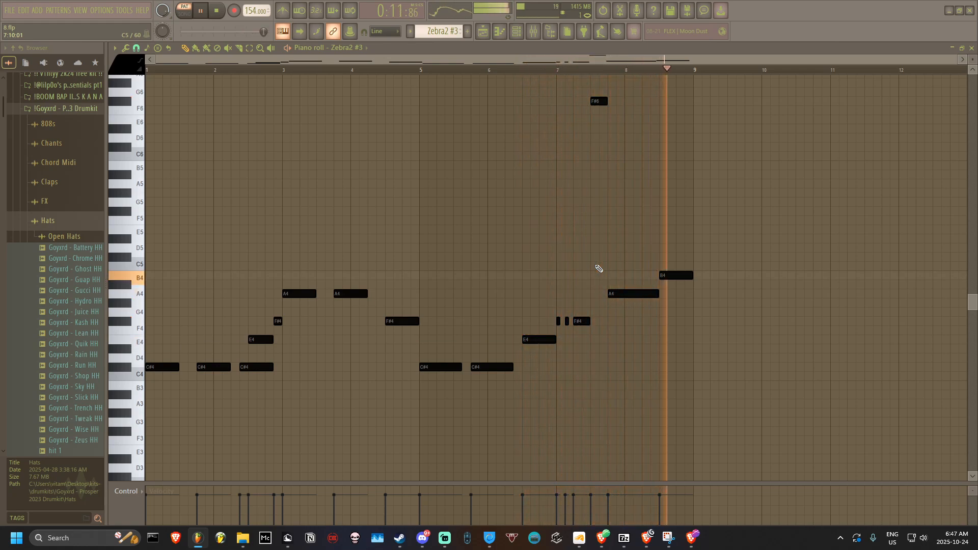
{"action": "key", "text": "space"}
Step: Open the Zebra2 #3 instrument from the channel rack, view its preset in the Zebra preset browser and close it
{"action": "key", "text": "F6"}
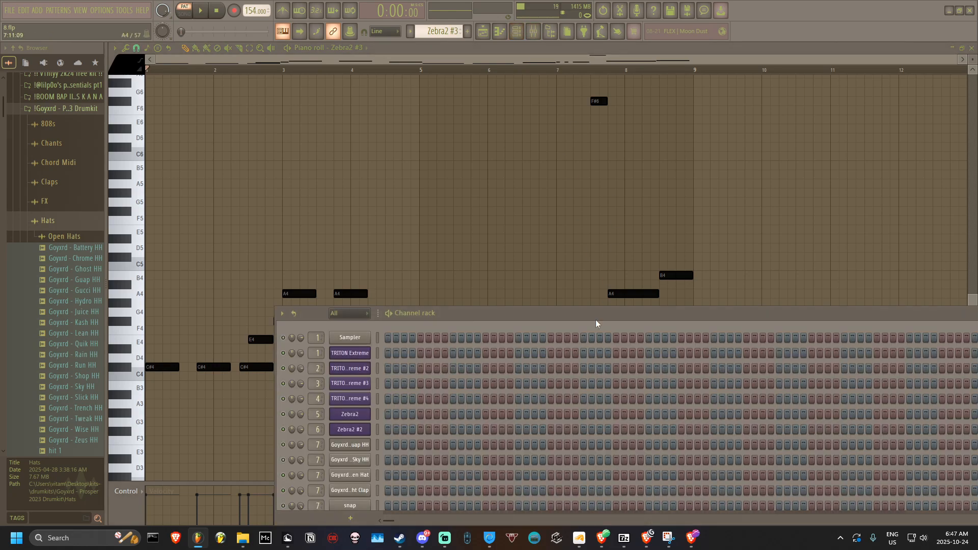
{"action": "left_click_drag", "start_coordinate": [596, 324], "coordinate": [586, 198]}
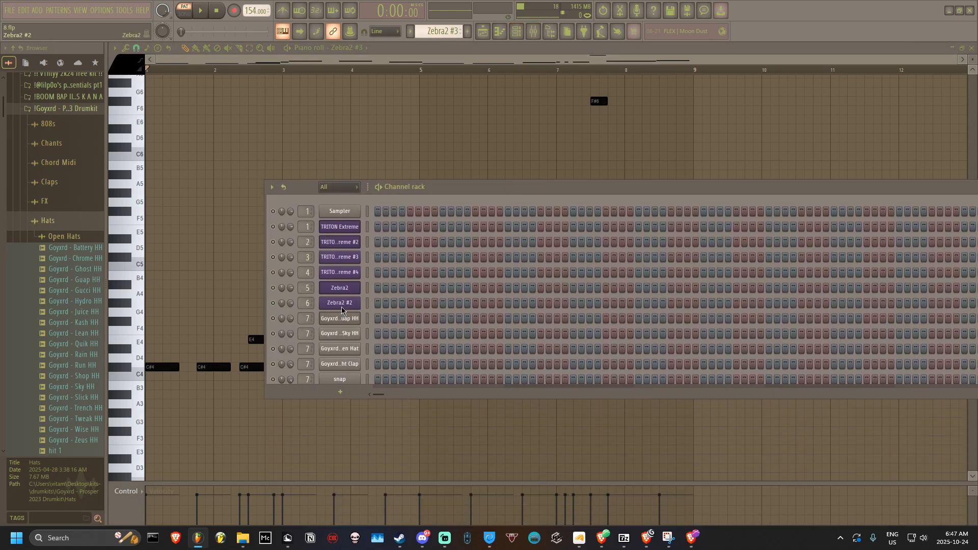
{"action": "left_click", "coordinate": [342, 308]}
{"action": "left_click", "coordinate": [764, 154]}
{"action": "scroll", "coordinate": [332, 357], "scroll_direction": "down", "scroll_amount": 1}
{"action": "left_click", "coordinate": [337, 367]}
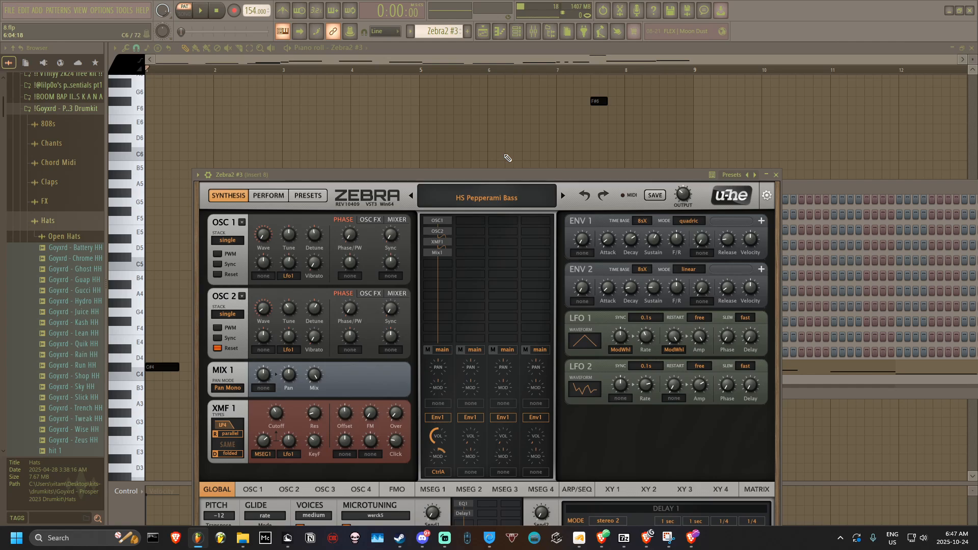
{"action": "left_click", "coordinate": [320, 199]}
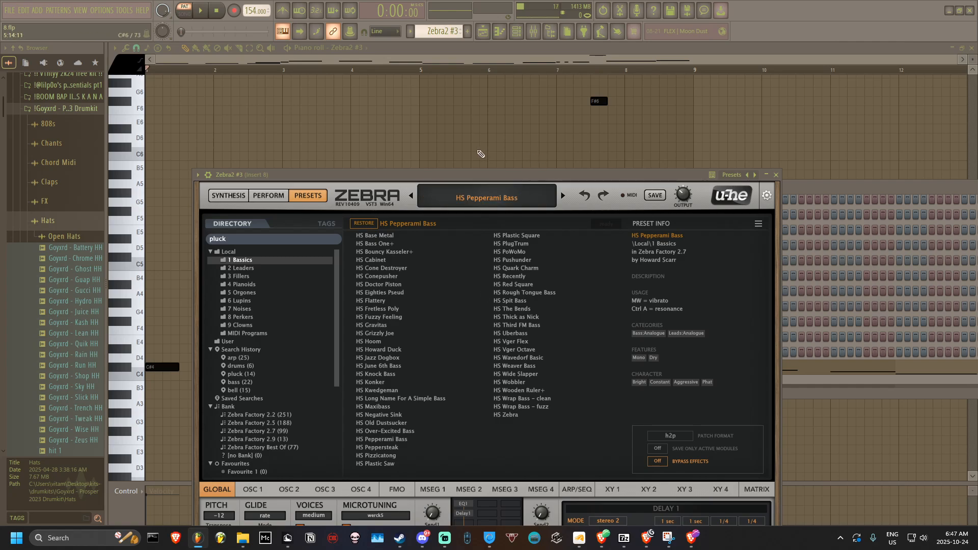
{"action": "key", "text": "Escape"}
Step: View the Fruity Chorus settings on mixer Insert 8, close the mixer and briefly audition the Zebra2 #3 pattern
{"action": "left_click", "coordinate": [533, 31]}
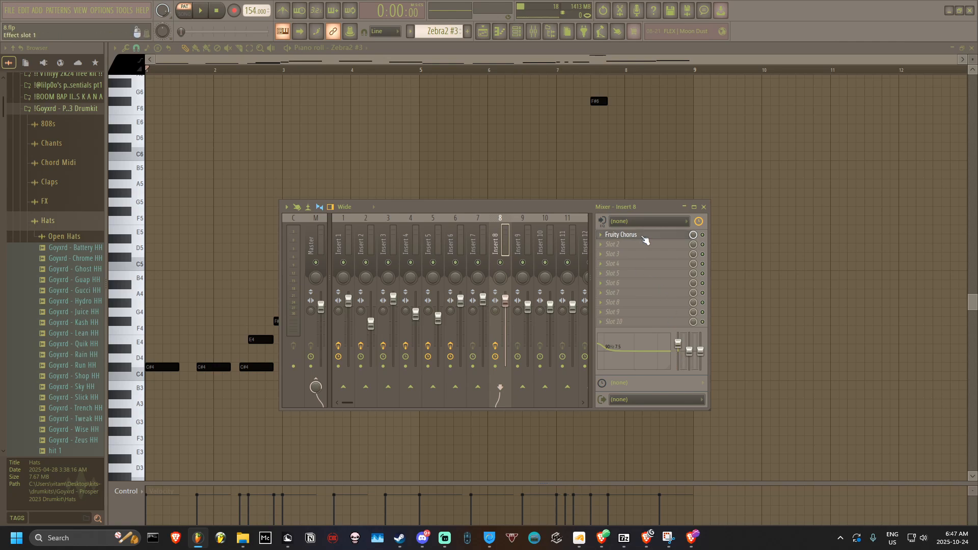
{"action": "left_click", "coordinate": [644, 237]}
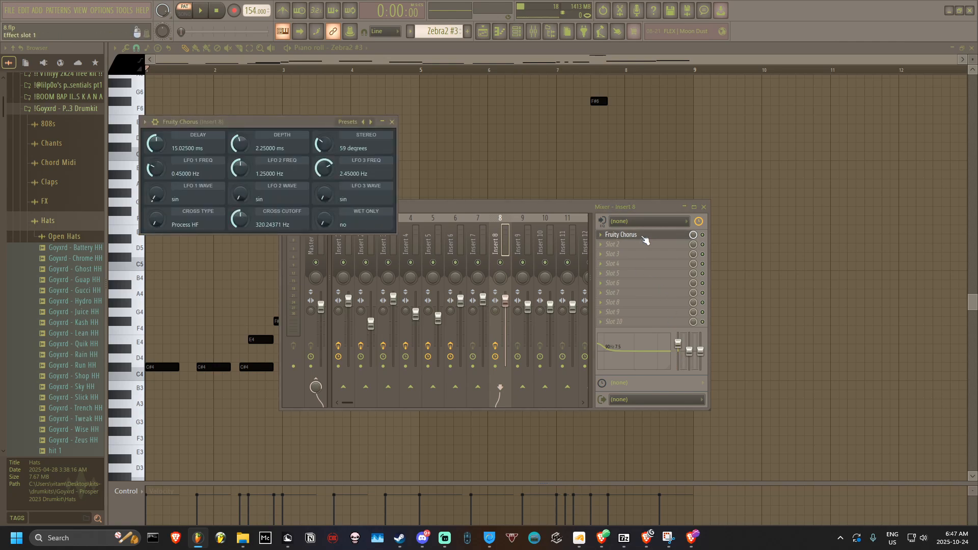
{"action": "left_click", "coordinate": [392, 123]}
{"action": "key", "text": "F9"}
{"action": "key", "text": "space"}
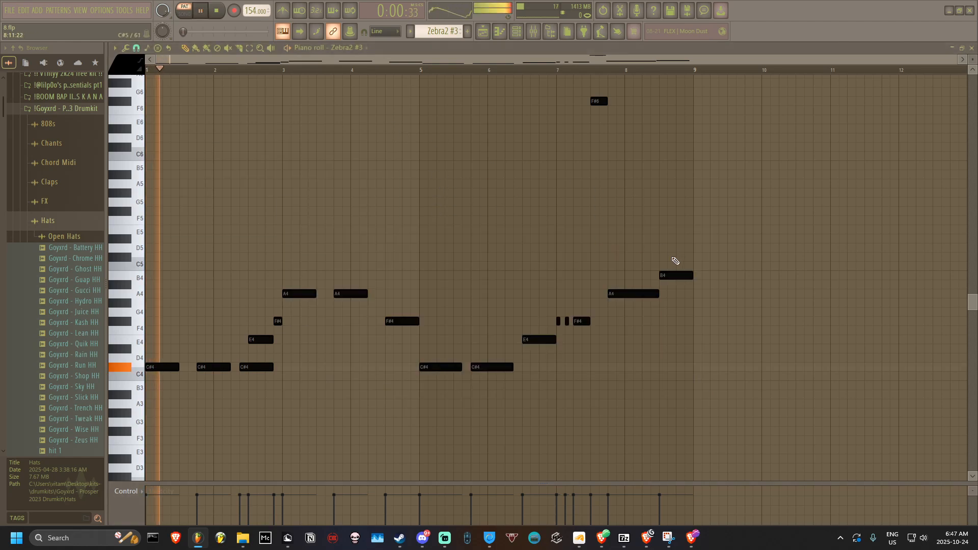
{"action": "key", "text": "space"}
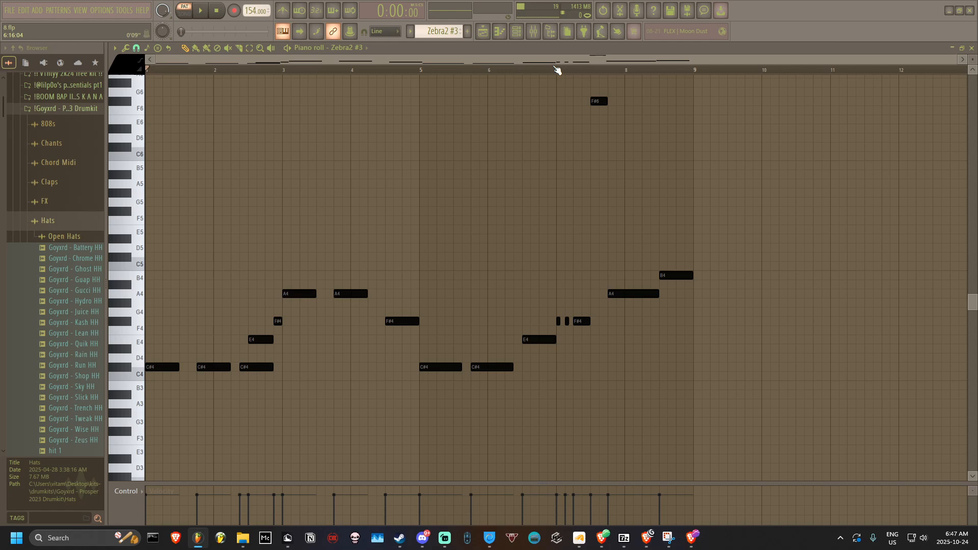
Step: Check the Master track's effect slots in the mixer and return to the playlist
{"action": "key", "text": "F9"}
{"action": "left_click", "coordinate": [314, 239]}
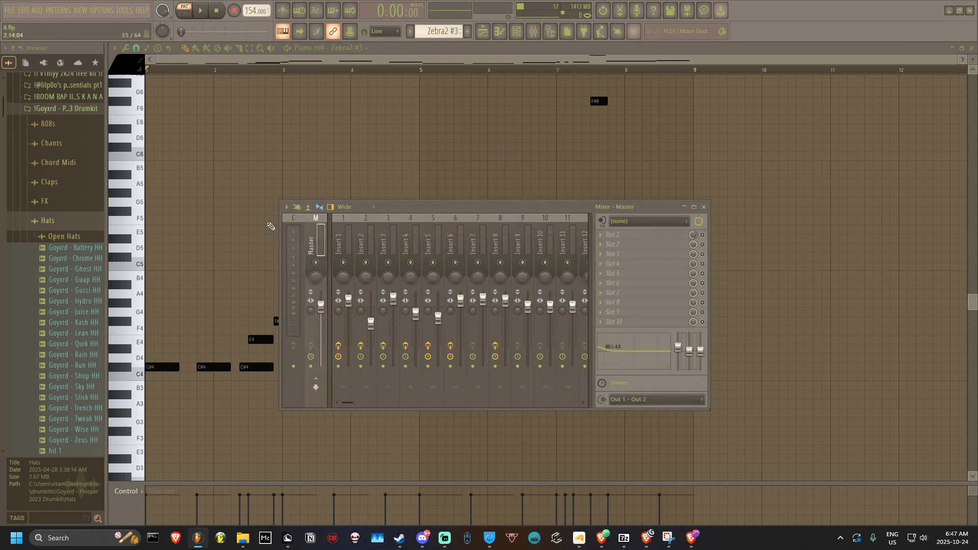
{"action": "left_click", "coordinate": [488, 39]}
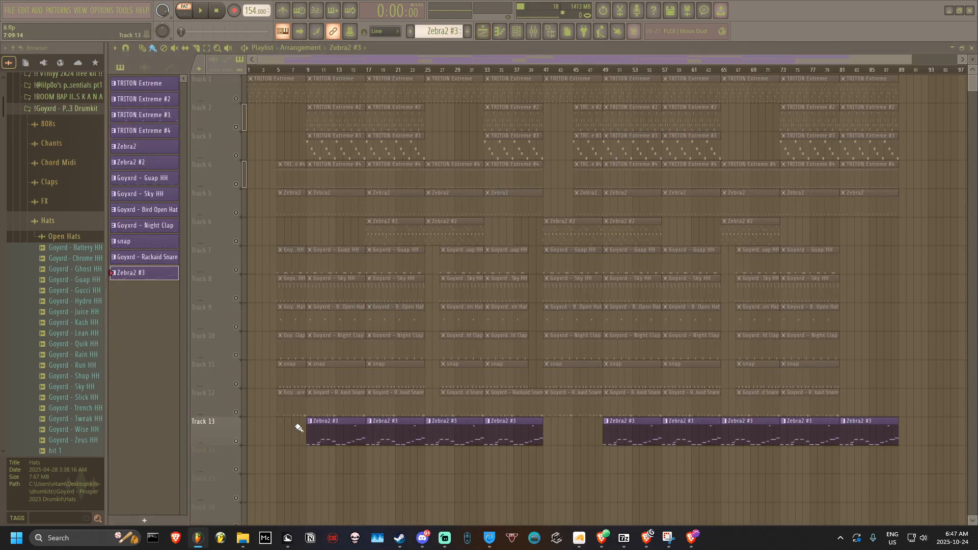
Step: Unsolo track 13 so all tracks are active and play the full arrangement in song mode from bar 9
{"action": "right_click", "coordinate": [237, 441]}
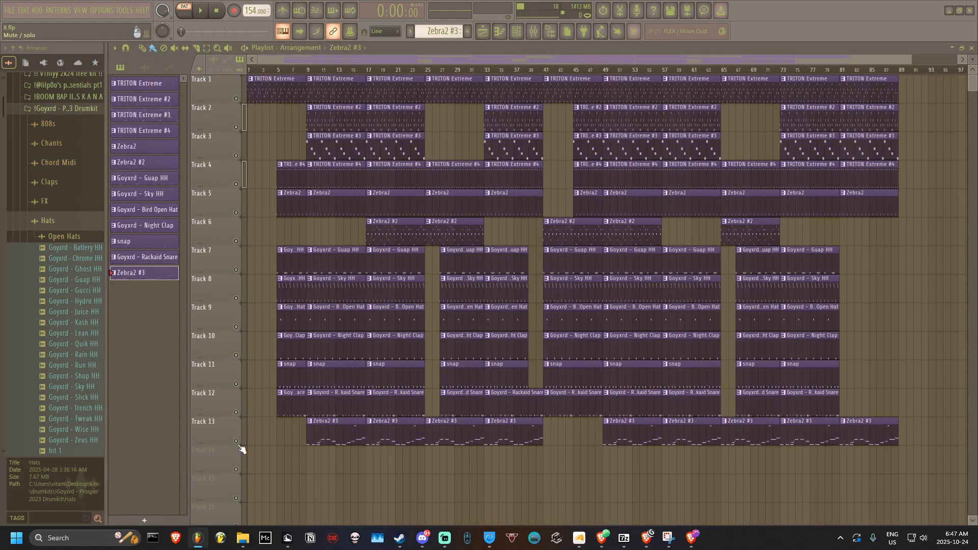
{"action": "left_click", "coordinate": [312, 69]}
{"action": "key", "text": "space"}
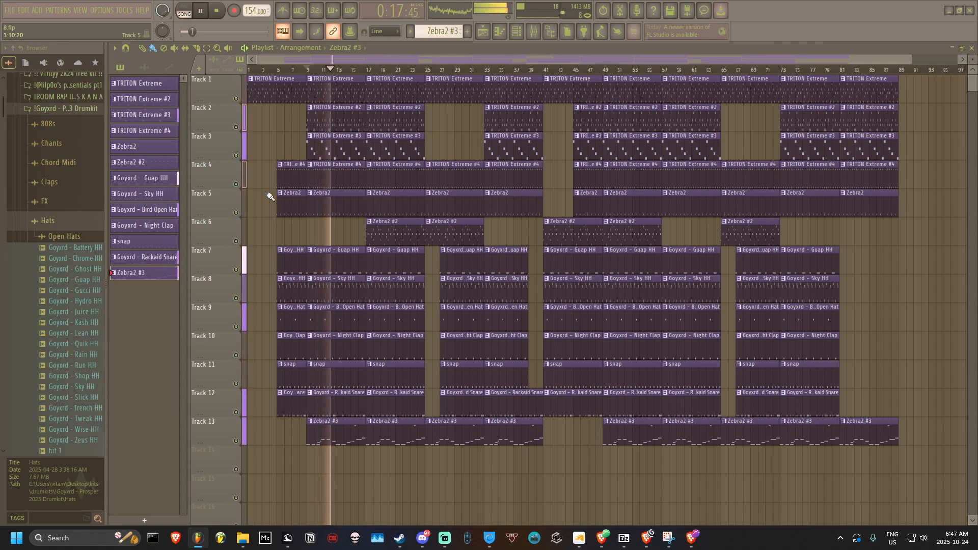
Step: Stop playback and isolate the melodies by soloing track 6 and reactivating tracks 1 to 5, leaving tracks 7 to 13 muted
{"action": "key", "text": "space"}
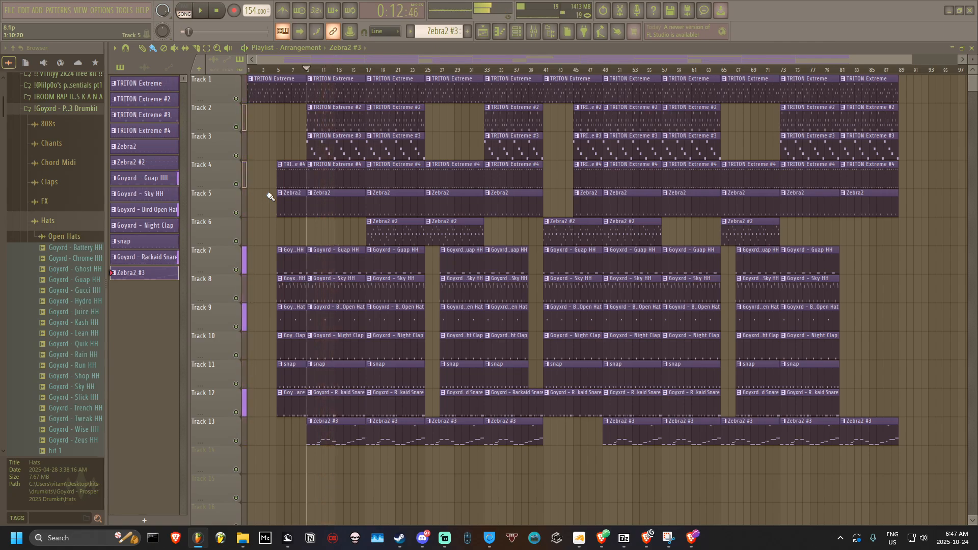
{"action": "right_click", "coordinate": [237, 242]}
{"action": "left_click", "coordinate": [237, 213]}
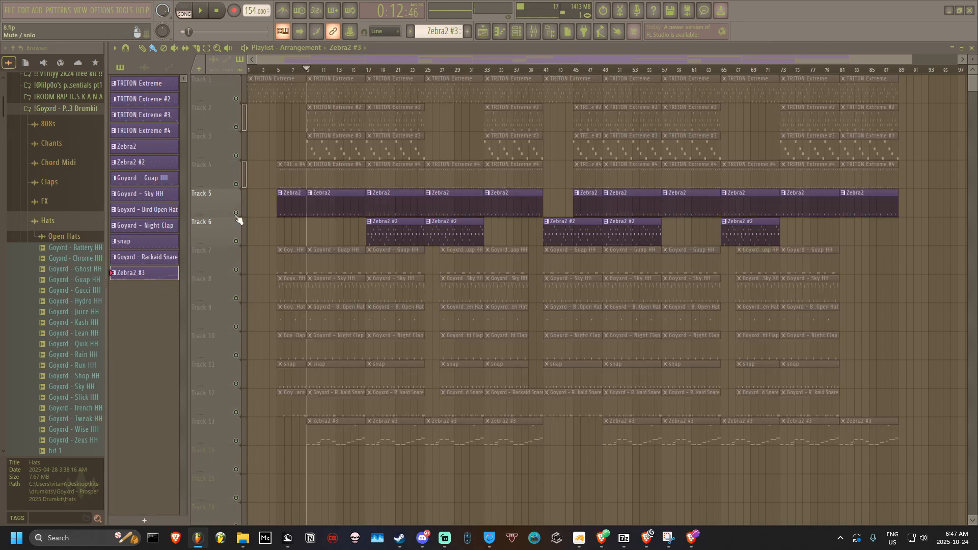
{"action": "left_click", "coordinate": [237, 185]}
{"action": "left_click", "coordinate": [236, 155]}
{"action": "left_click", "coordinate": [236, 127]}
{"action": "left_click", "coordinate": [235, 99]}
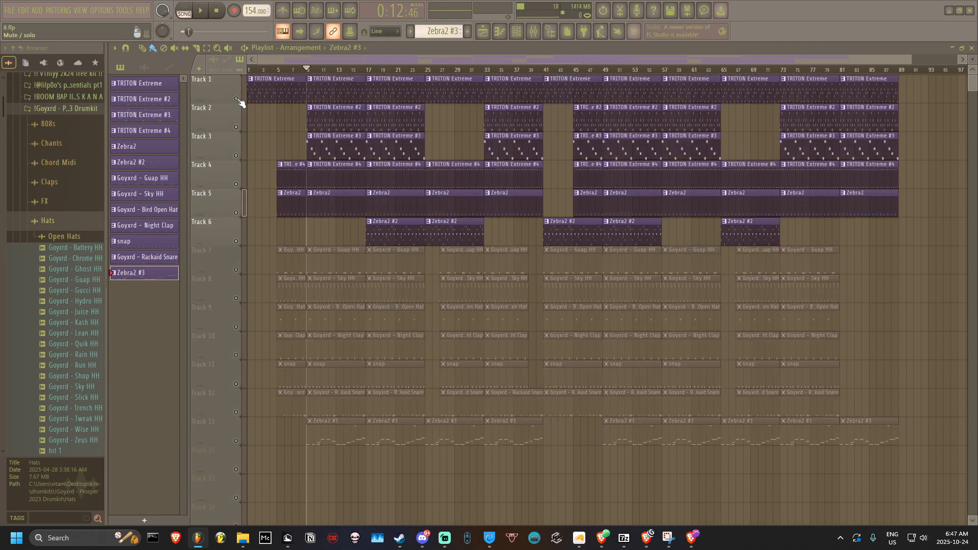
Step: Audition melody tracks 1 to 6 together, stop playback and return the playhead to bar 9
{"action": "key", "text": "space"}
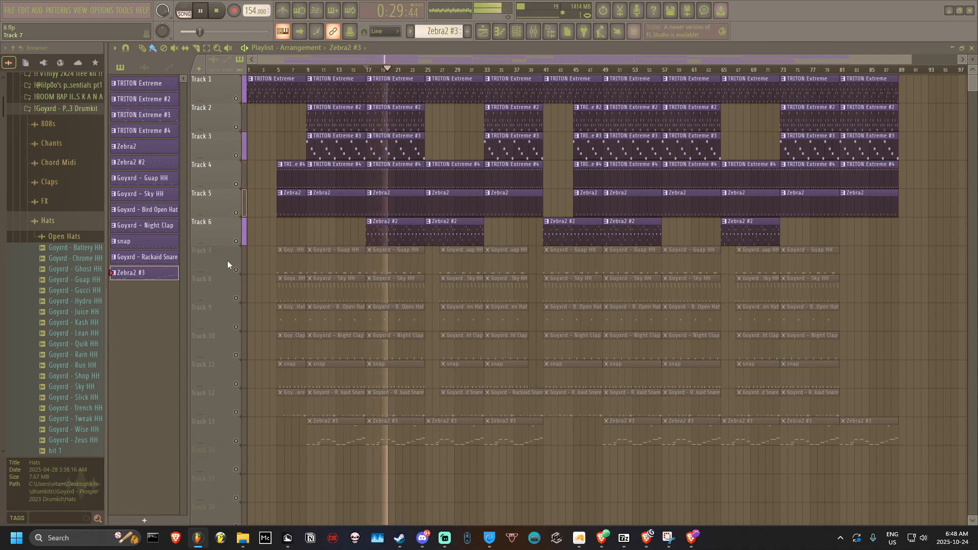
{"action": "key", "text": "space"}
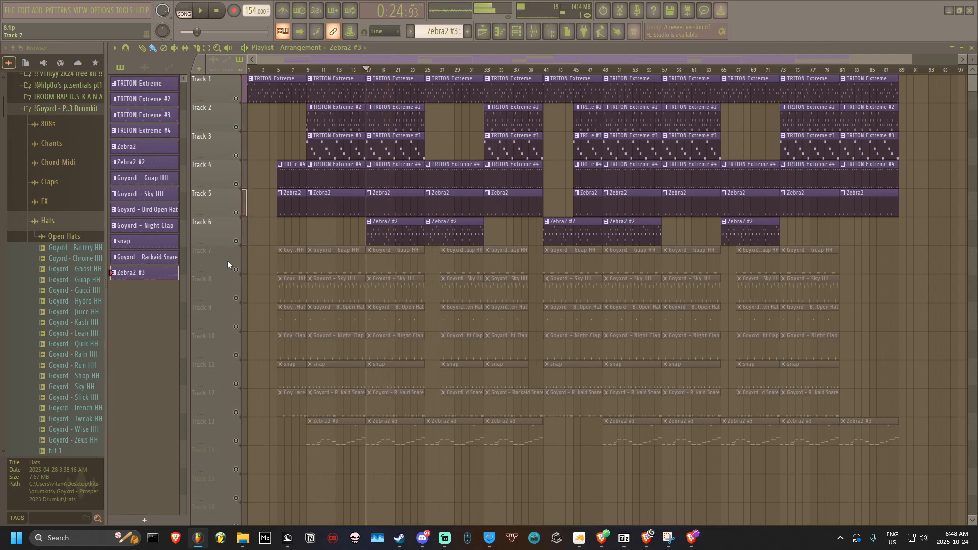
{"action": "left_click", "coordinate": [308, 70]}
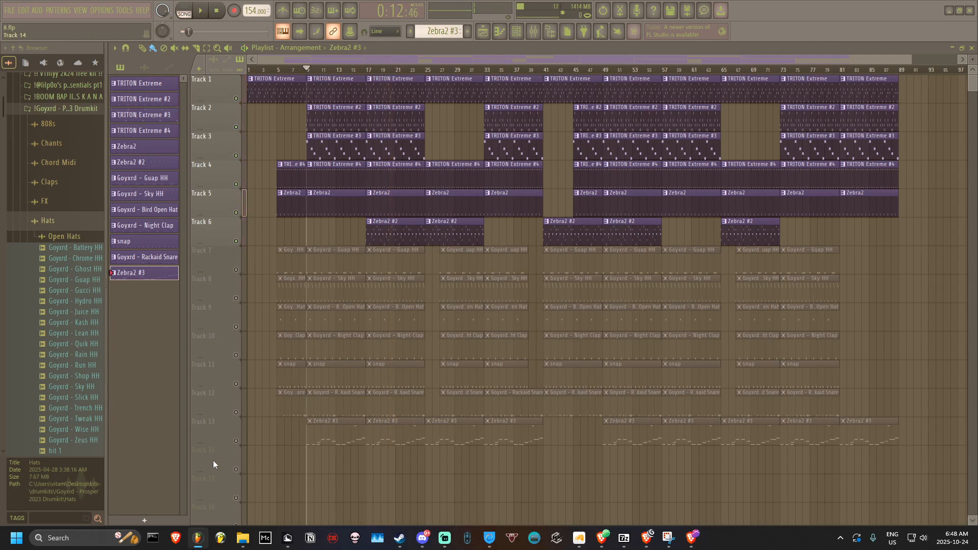
Step: Solo and unsolo track 13 to reactivate all tracks, and play the full arrangement from bar 9
{"action": "left_click", "coordinate": [236, 441]}
{"action": "right_click", "coordinate": [236, 442]}
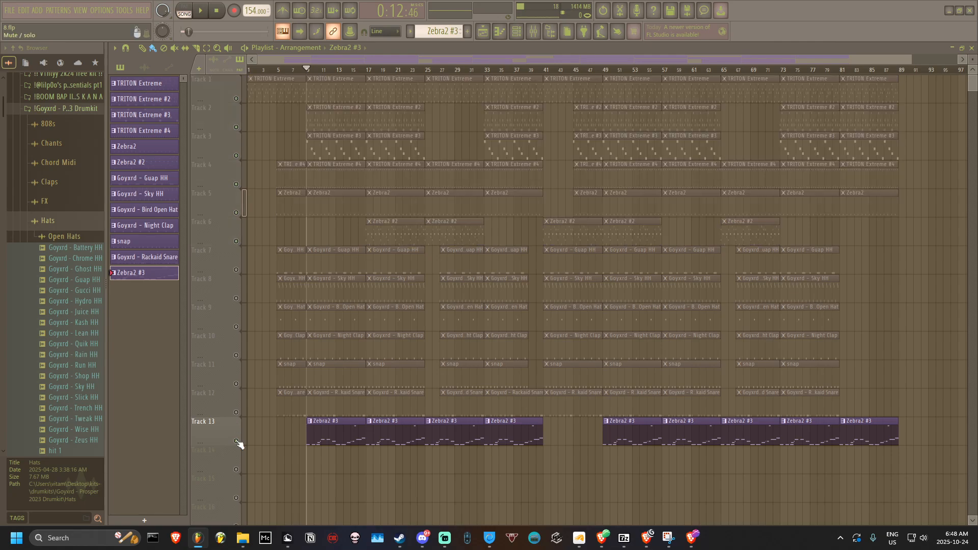
{"action": "right_click", "coordinate": [236, 442]}
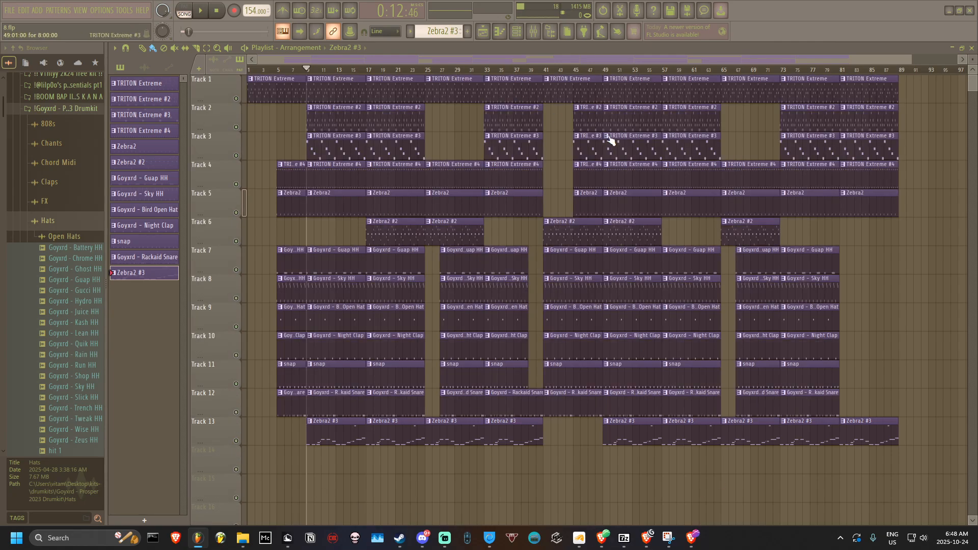
{"action": "key", "text": "space"}
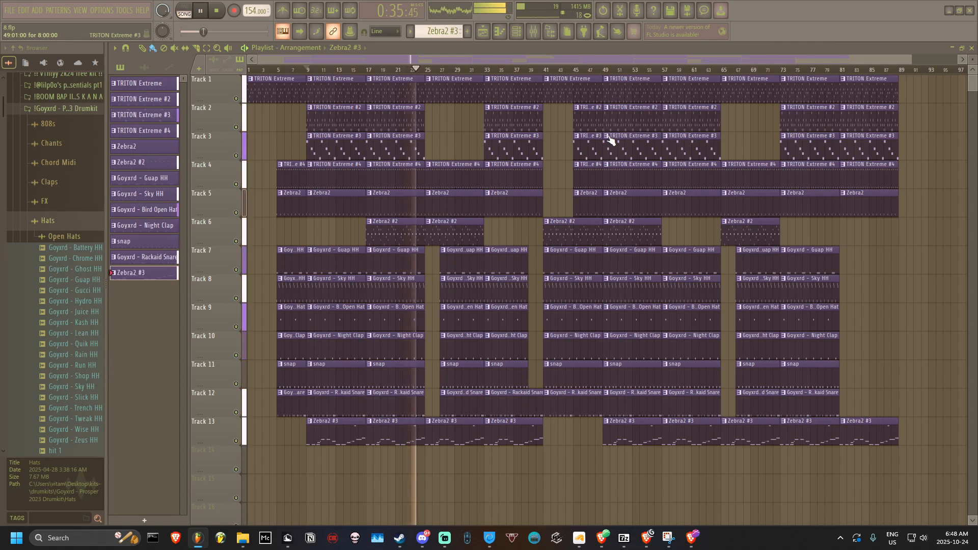
Step: Stop the arrangement playback and switch to Streamlabs Desktop
{"action": "key", "text": "space"}
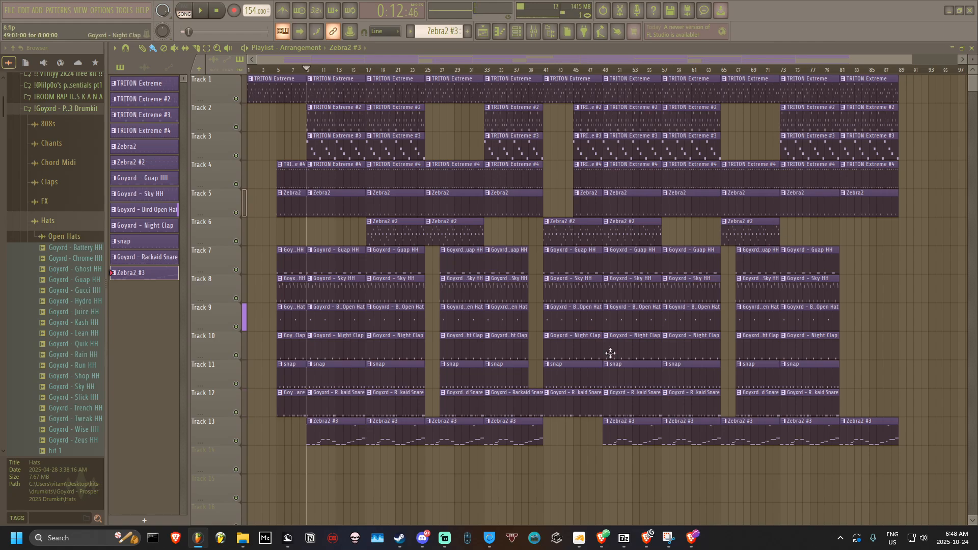
{"action": "left_click", "coordinate": [451, 531]}
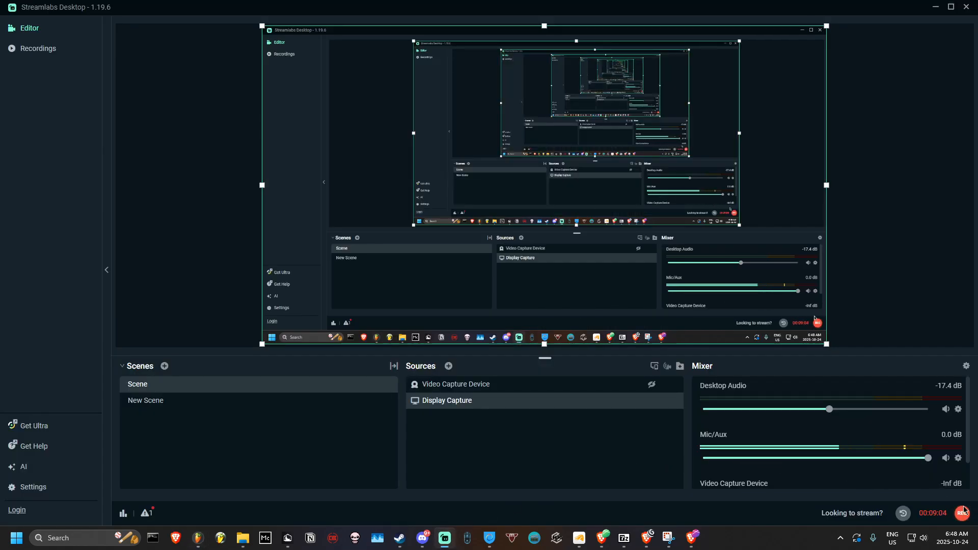